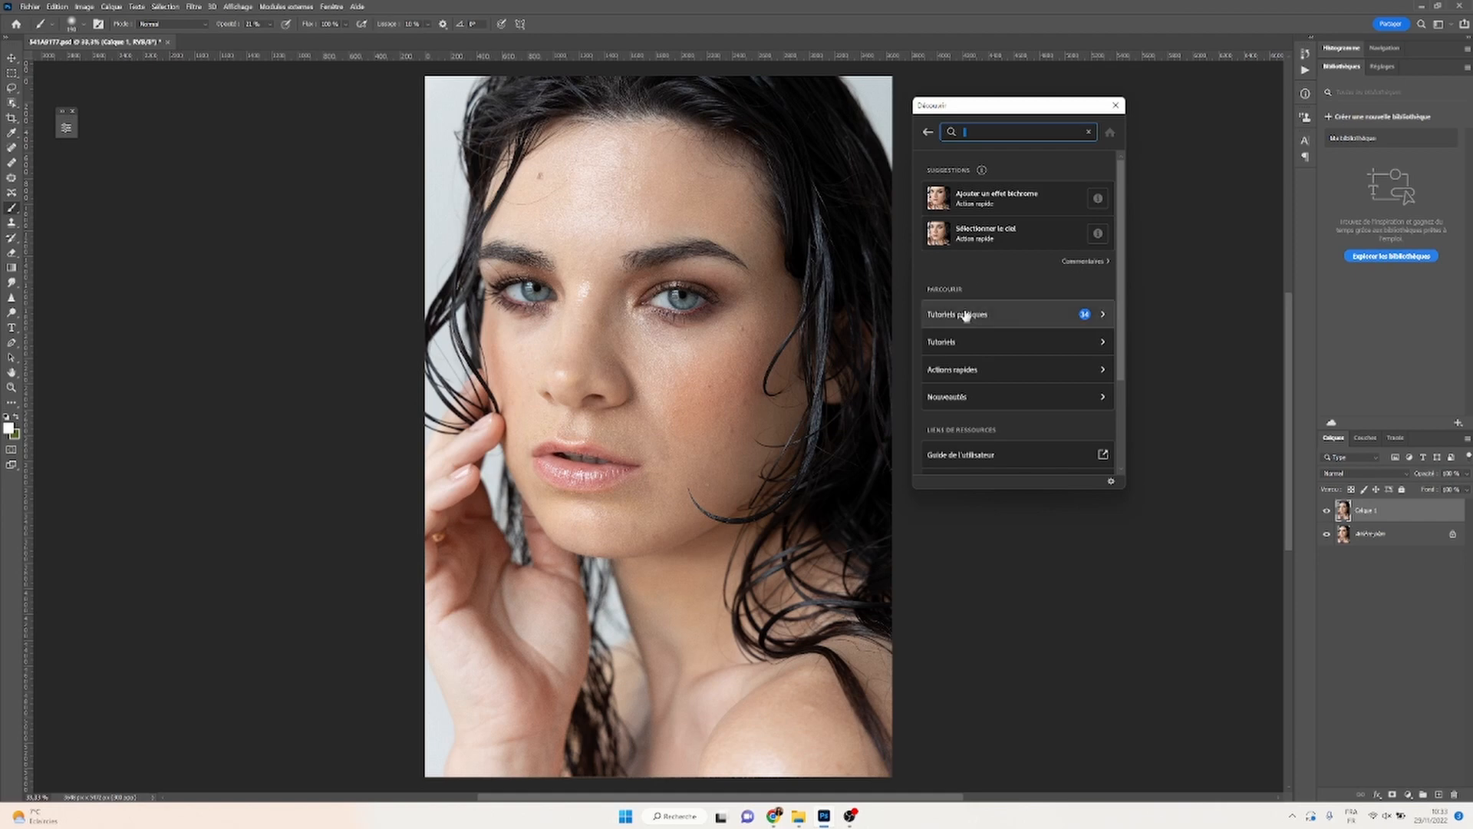
Apply the Lisser la peau quick action to Calque 1 and toggle the layer's visibility to compare the effect.
left_click(939, 376)
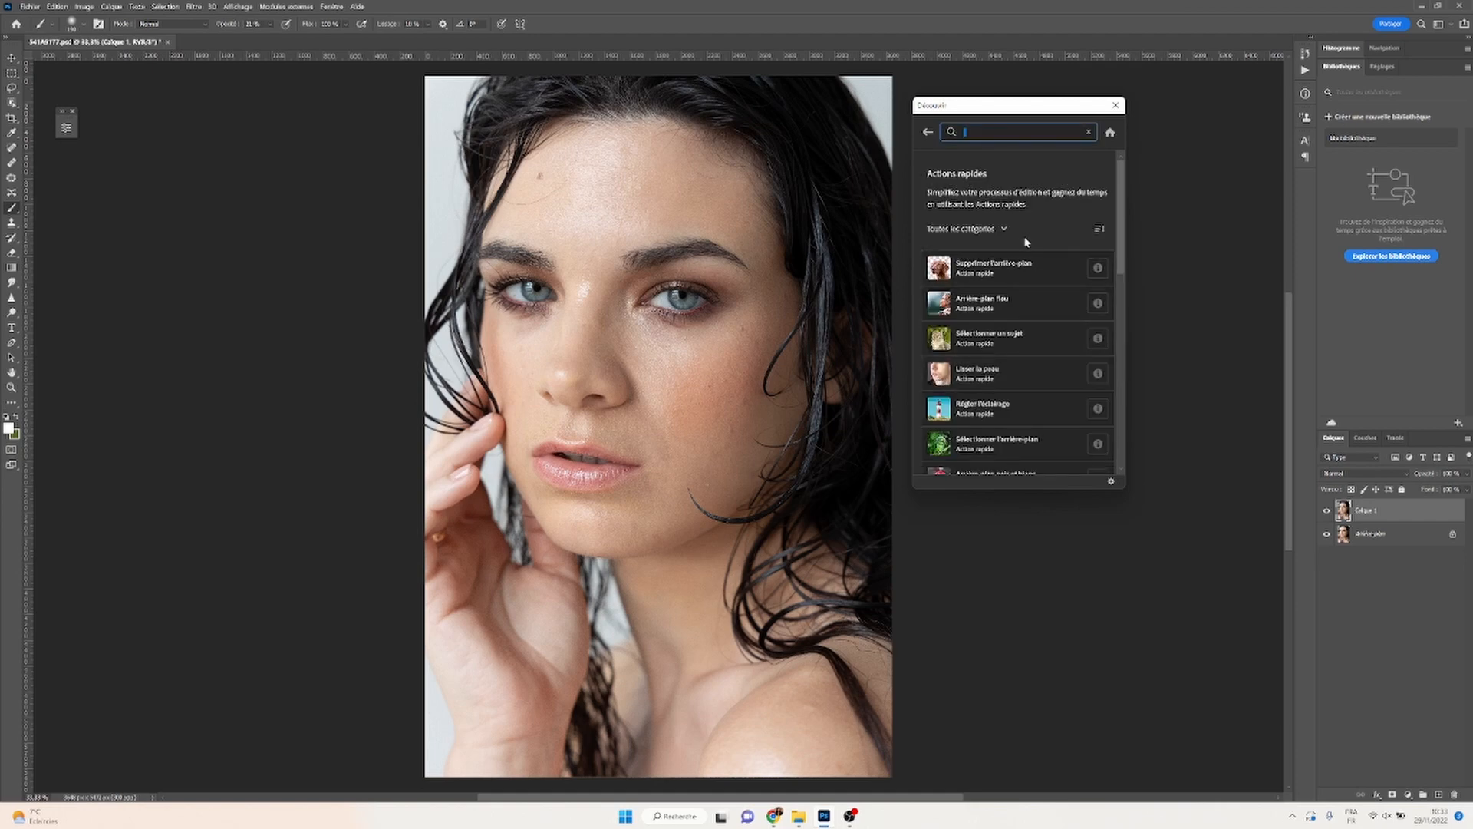
scroll(1019, 355, "down", 1)
scroll(1019, 356, "down", 5)
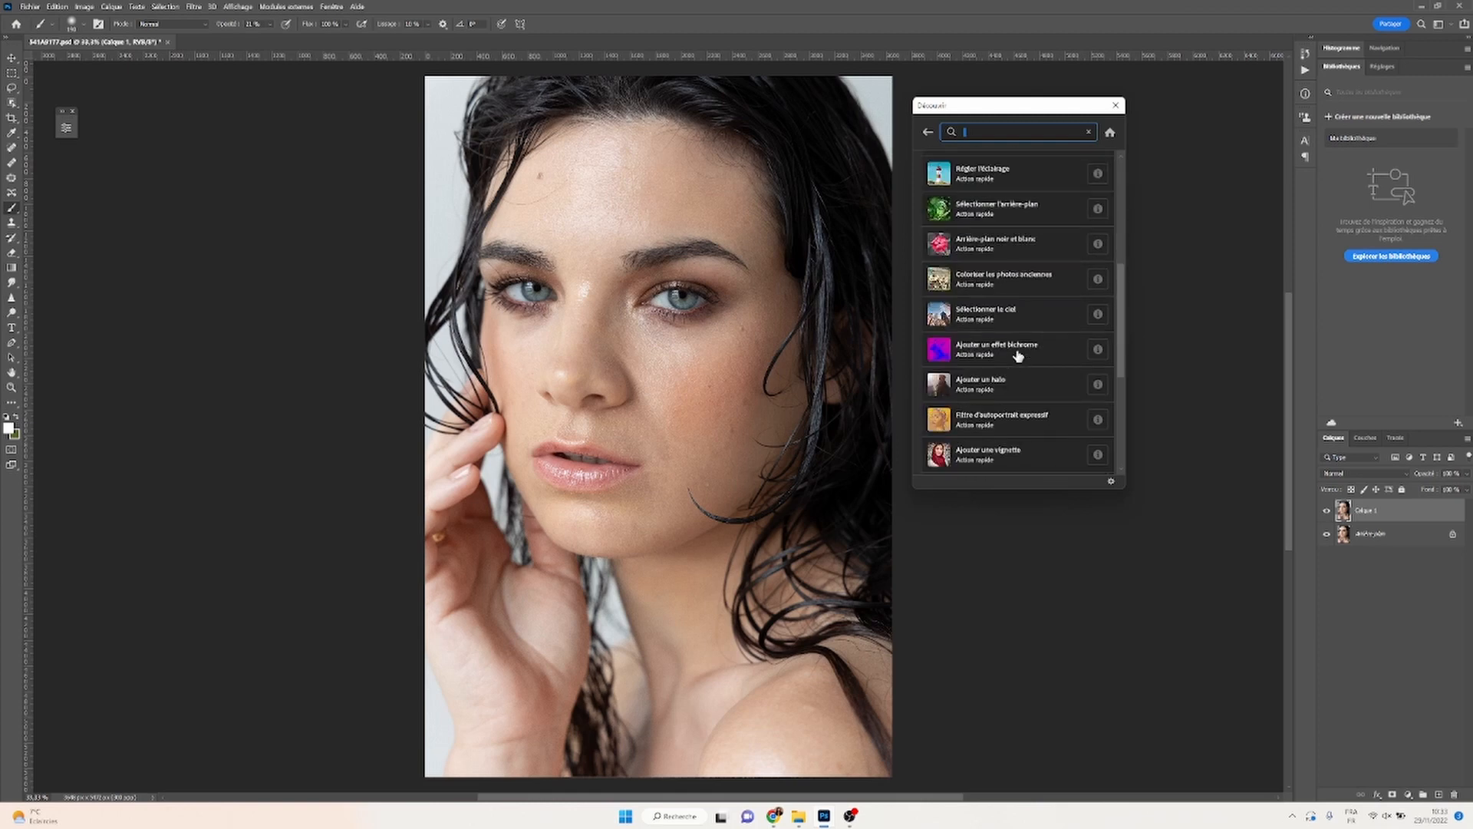
scroll(1019, 355, "up", 6)
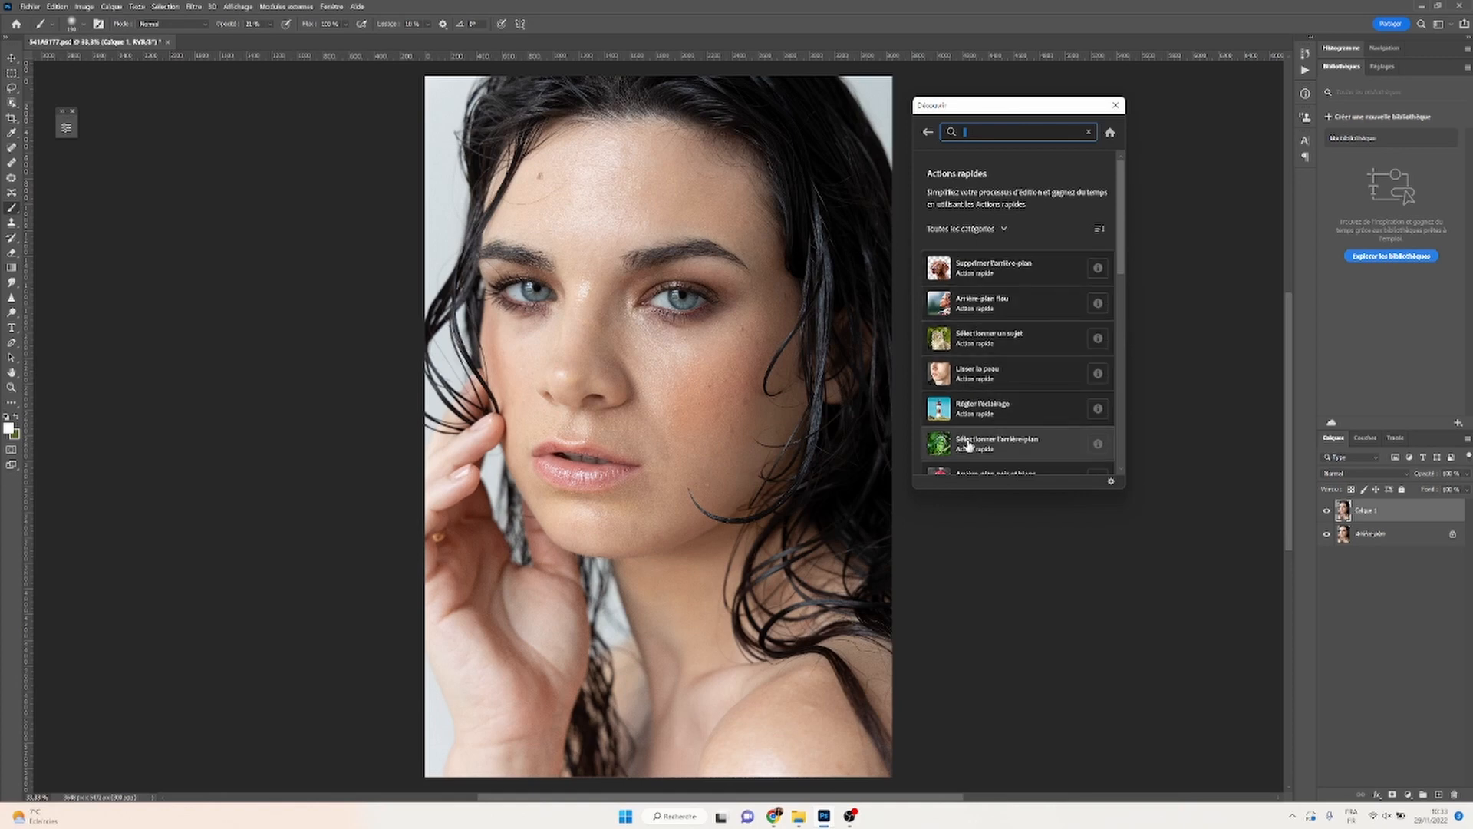
left_click(975, 382)
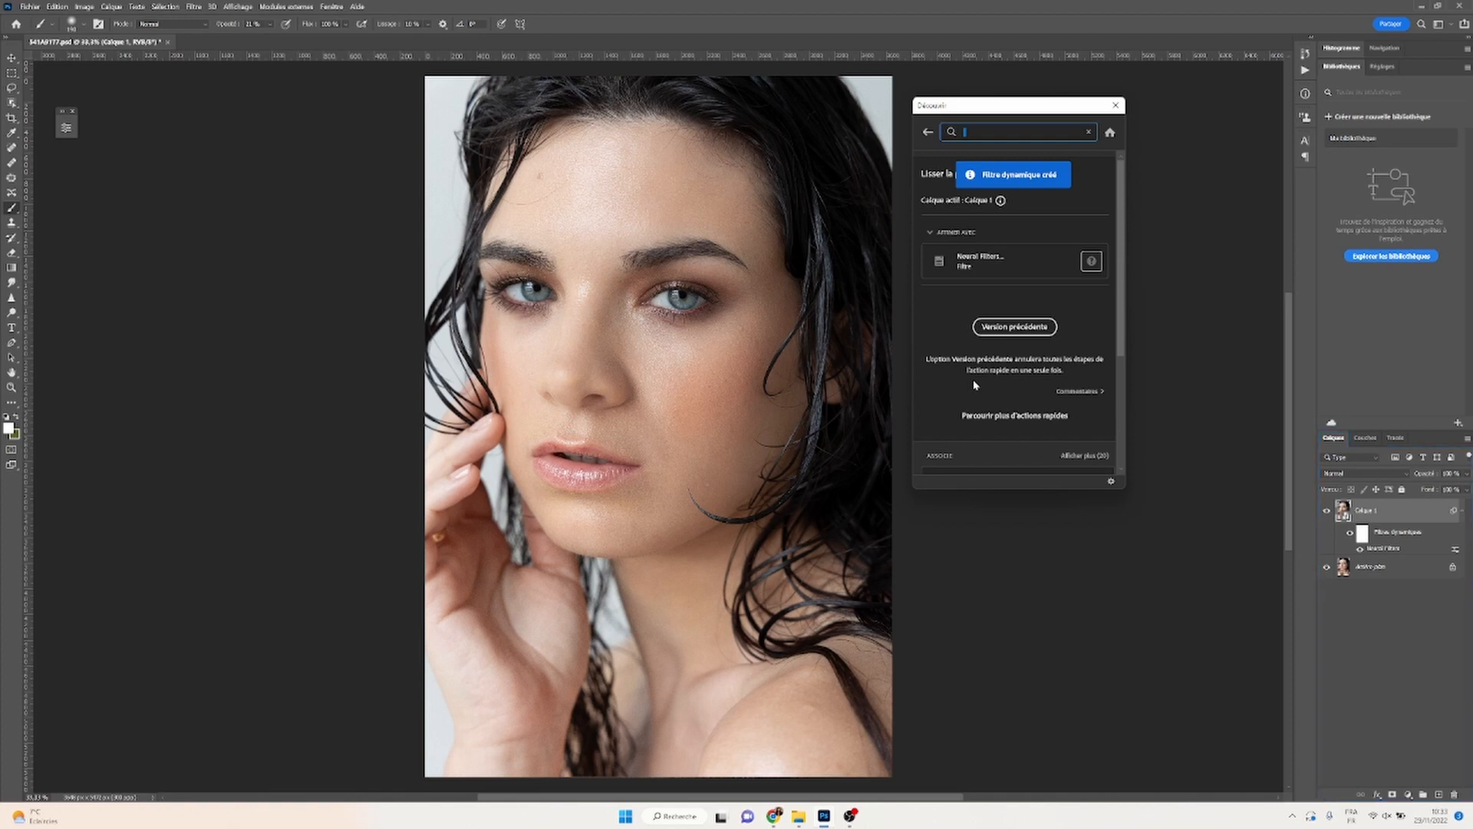
left_click(1325, 515)
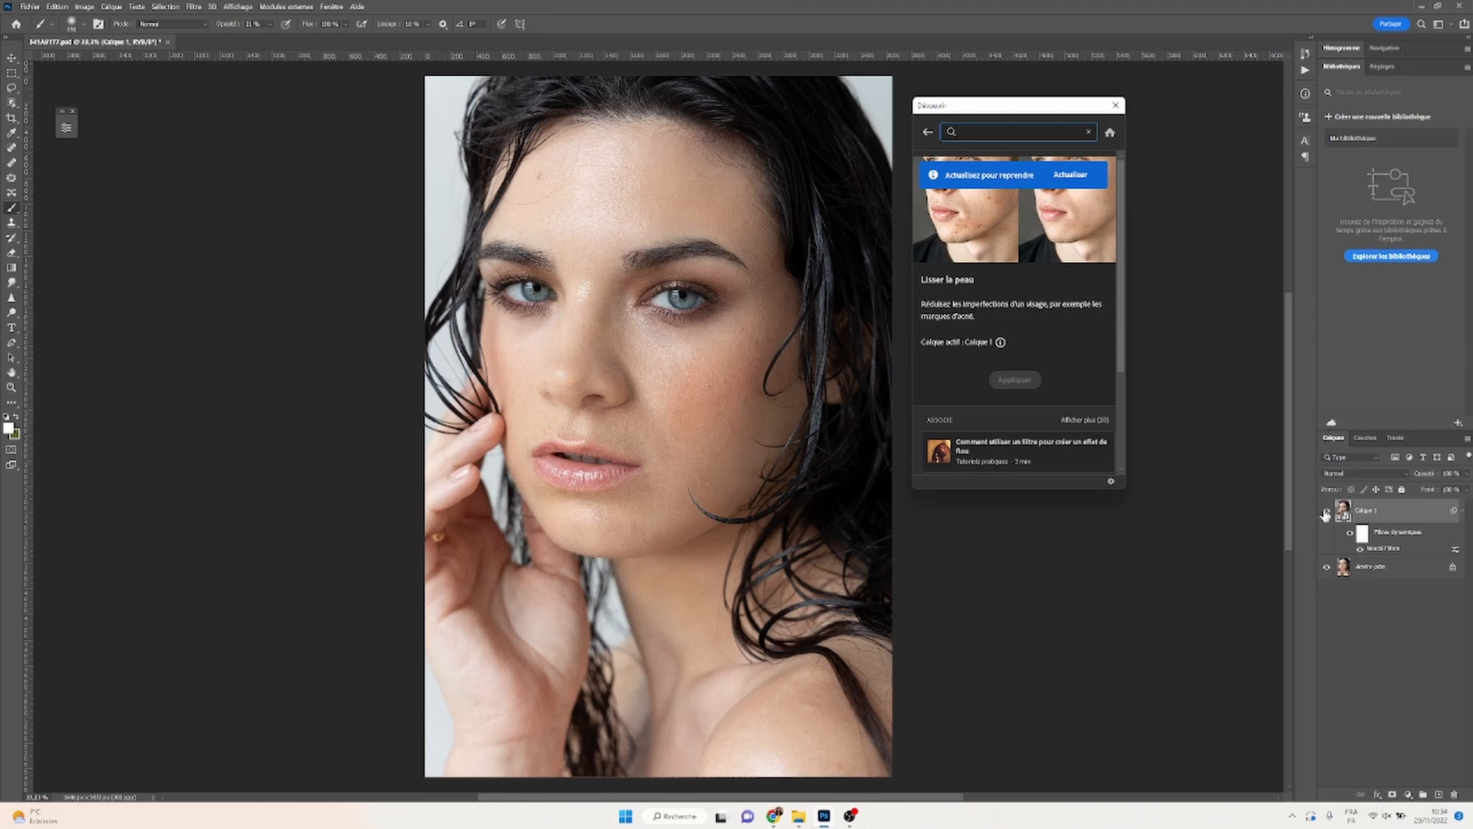
left_click(1326, 515)
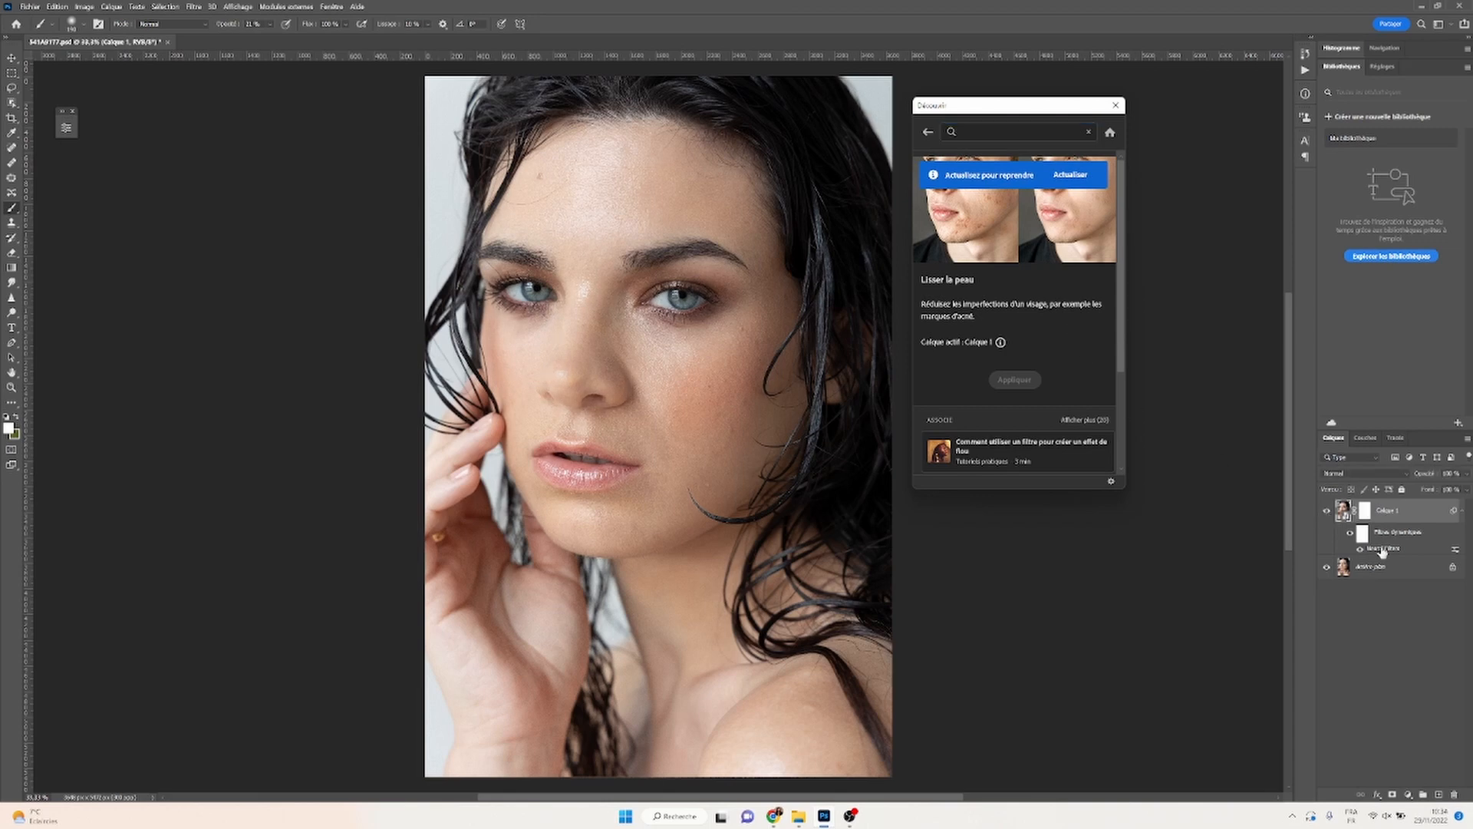
Reopen the Neural Filters smart filter on Calque 1, skip the welcome tour, set Flou to 7 and increase Lissage.
double_click(1382, 549)
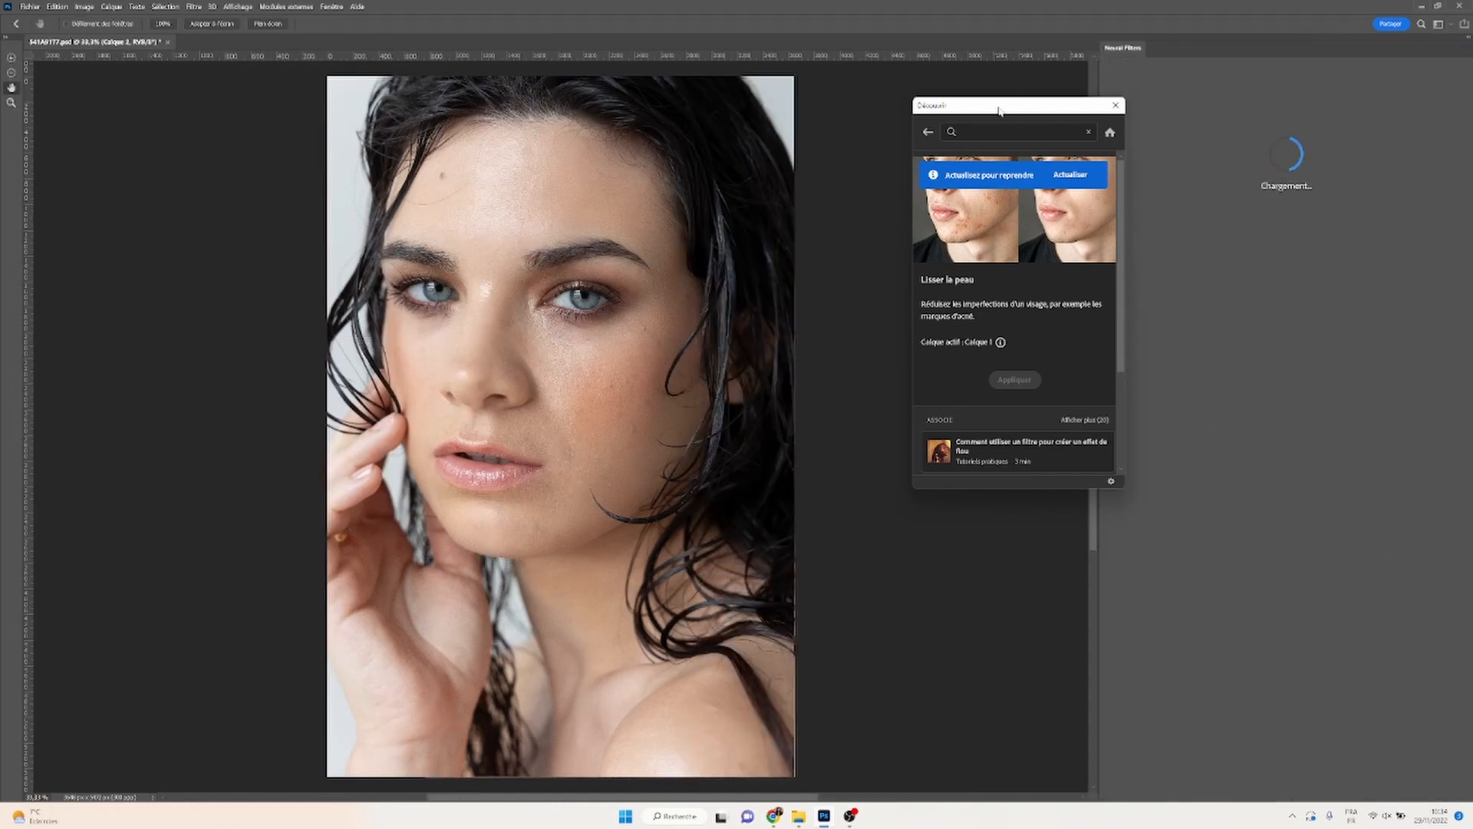
left_click_drag(1000, 111, 939, 106)
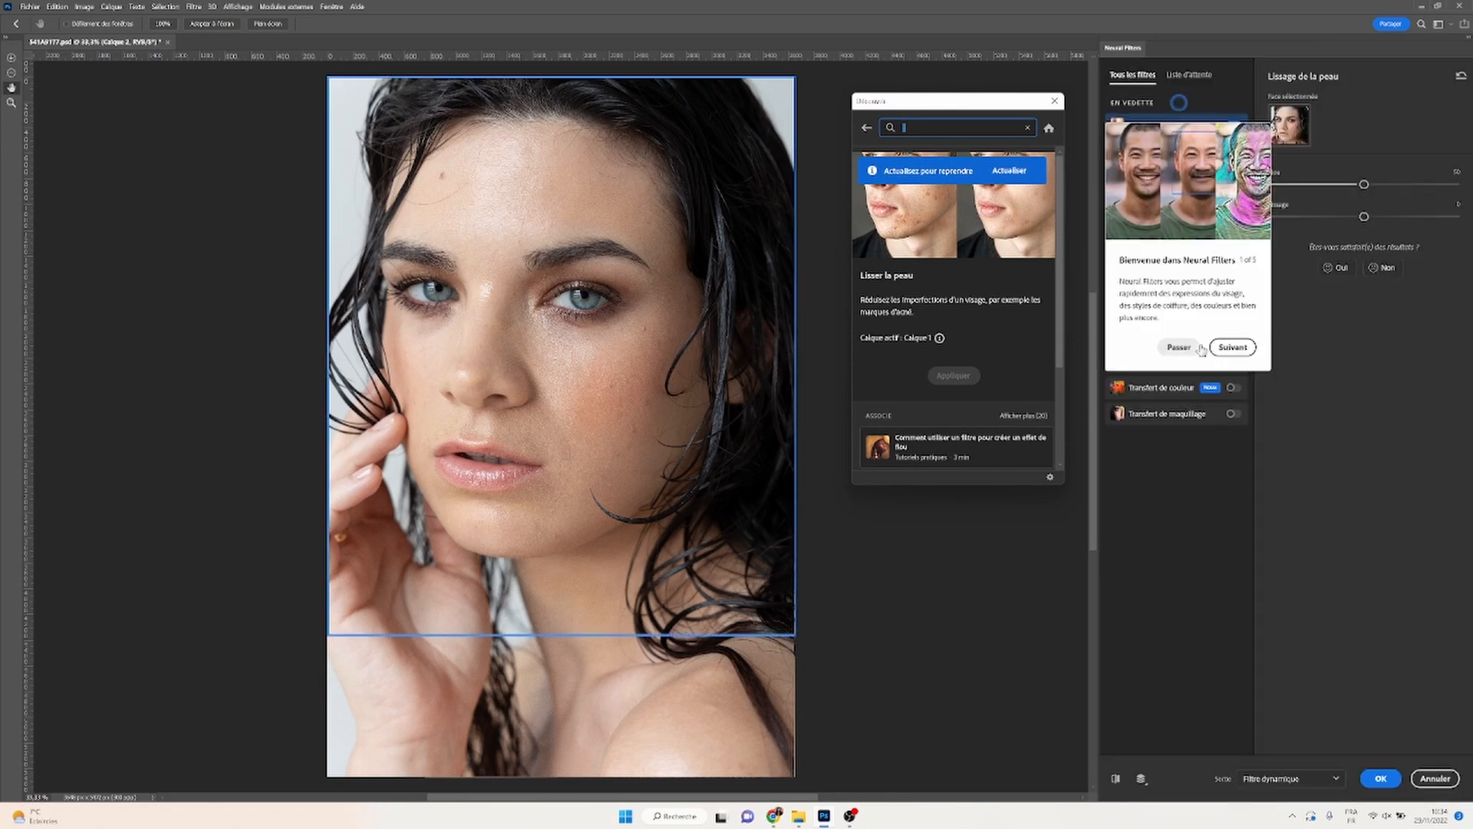
left_click(1188, 347)
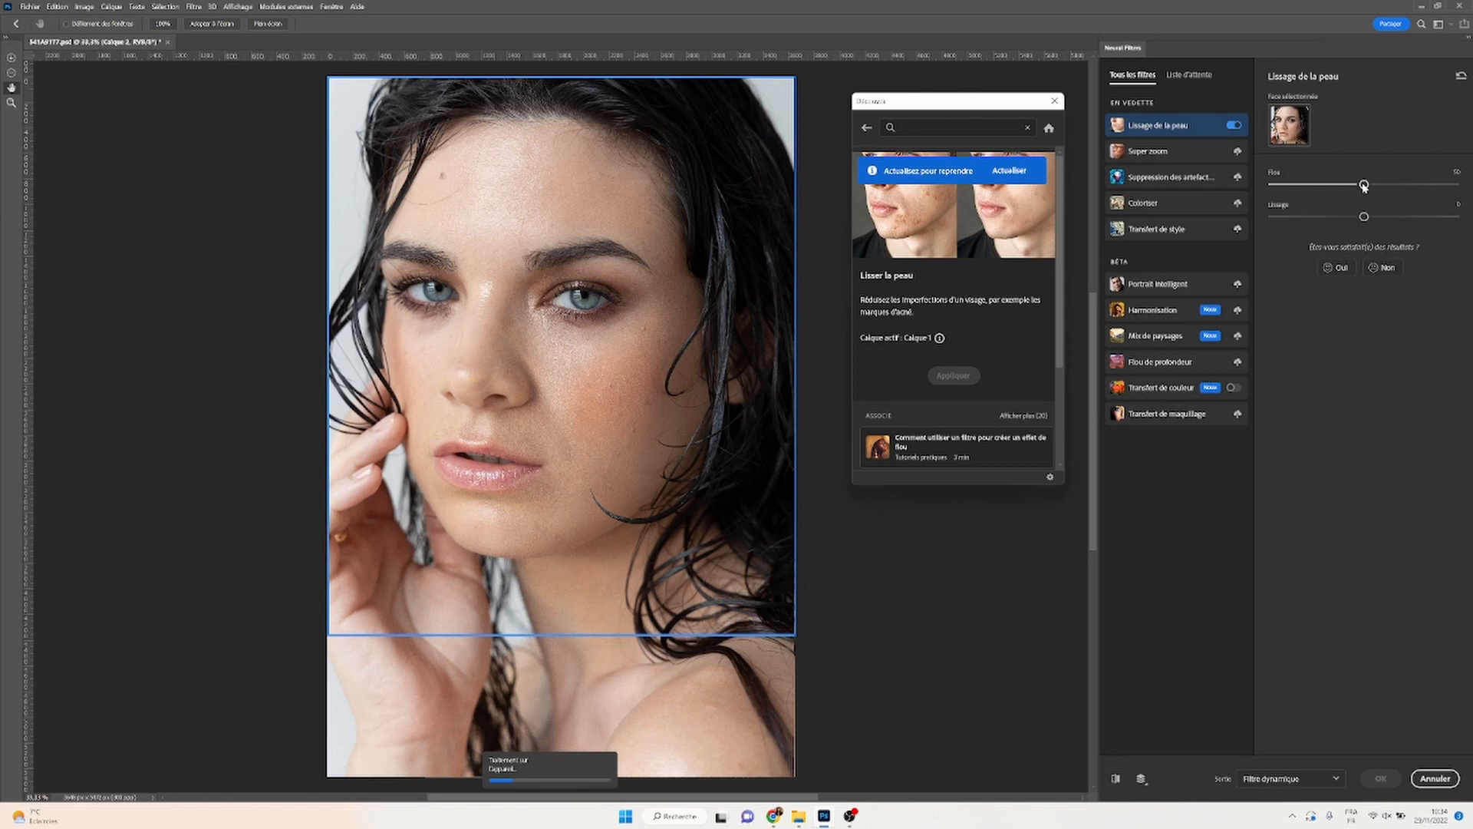
left_click_drag(1363, 186, 1333, 185)
left_click(1432, 216)
left_click_drag(1333, 184, 1287, 185)
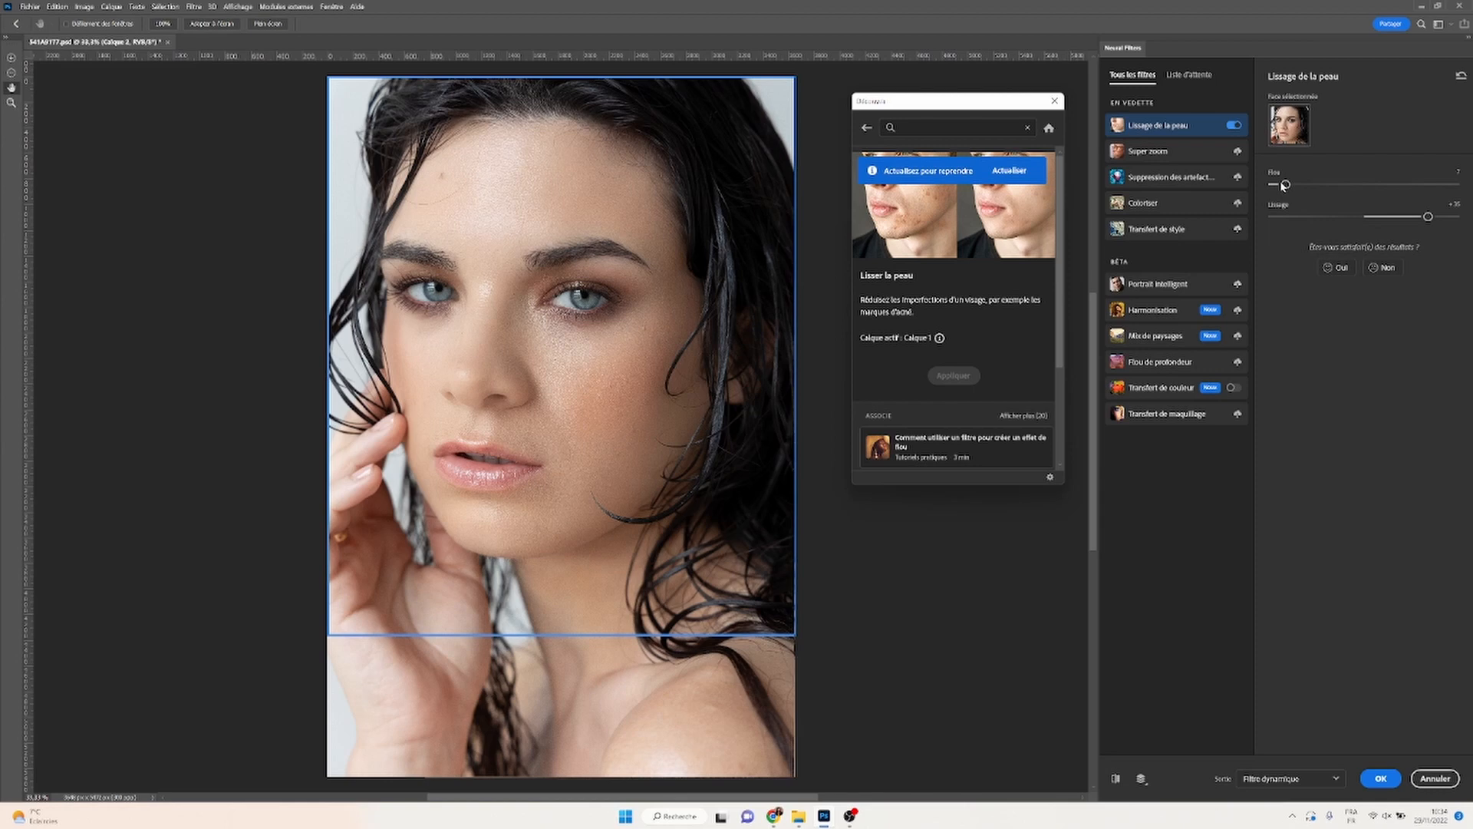
Compare the portrait before and after skin smoothing using the filter's change preview.
mouse_move(569, 425)
left_mouse_down()
mouse_move(628, 401)
mouse_move(576, 428)
left_mouse_up()
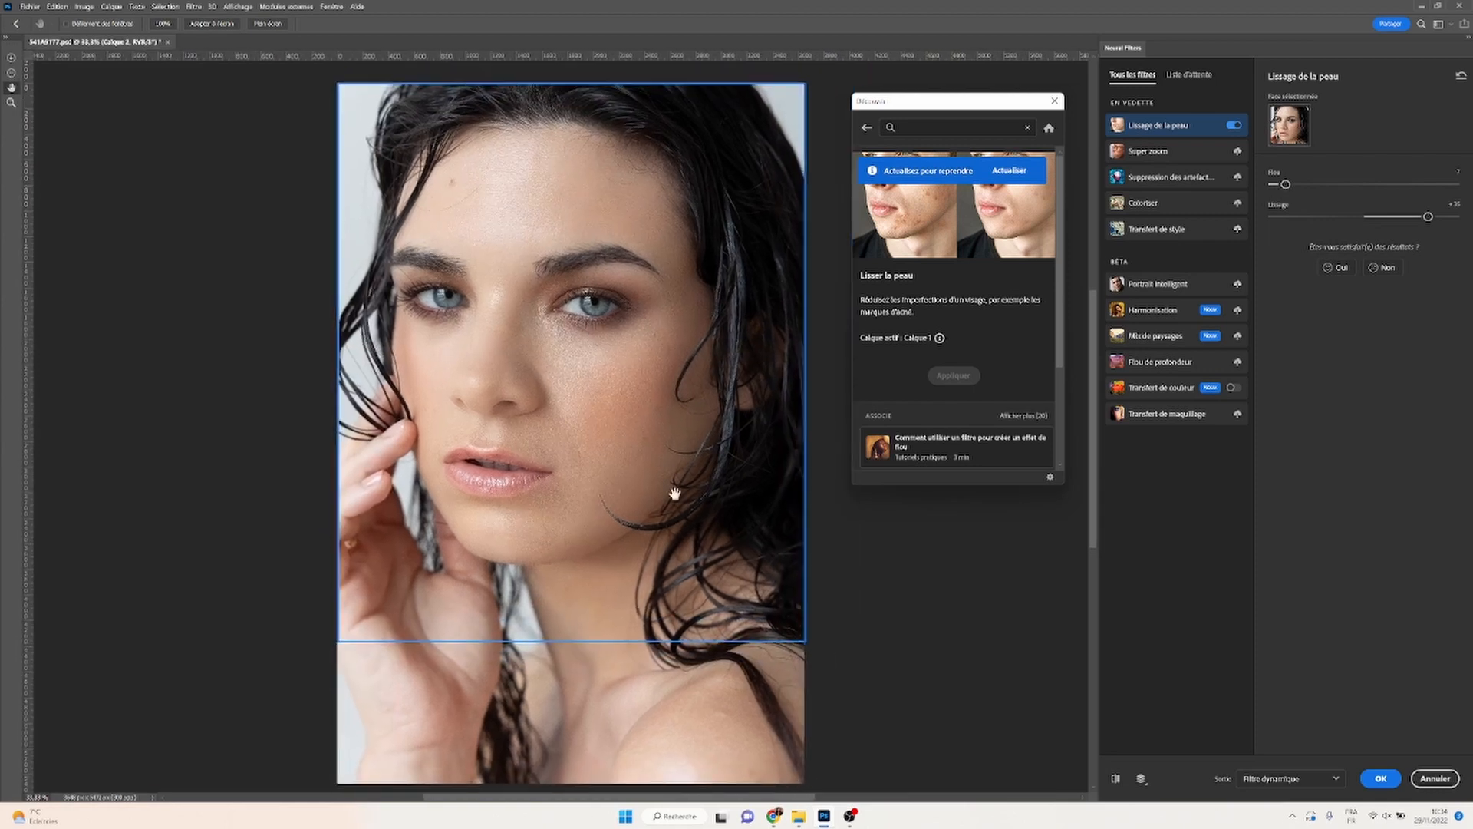
left_click(1115, 781)
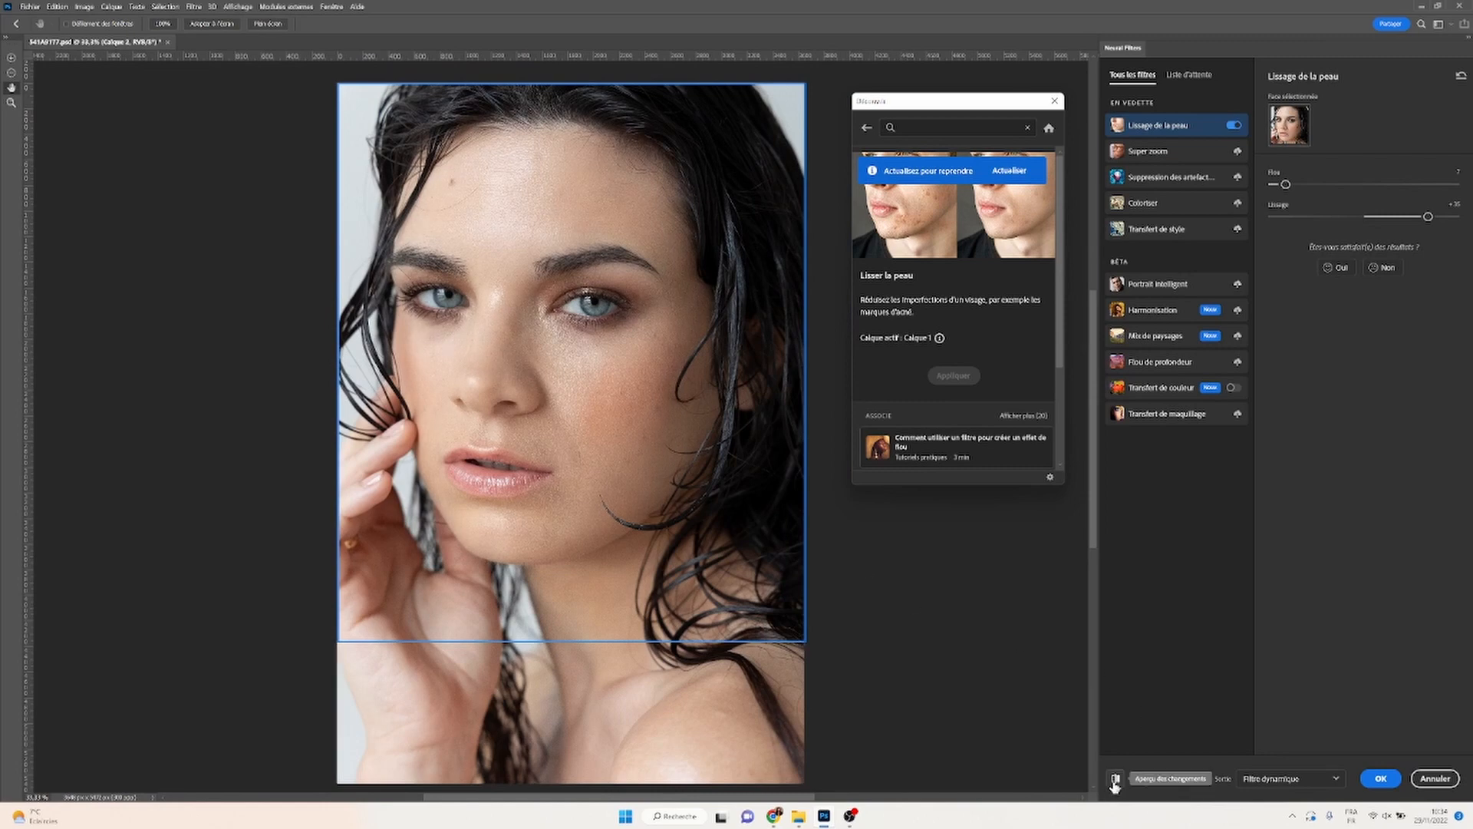
left_click(1115, 781)
left_click(1115, 781)
left_click(1115, 781)
left_click(1115, 781)
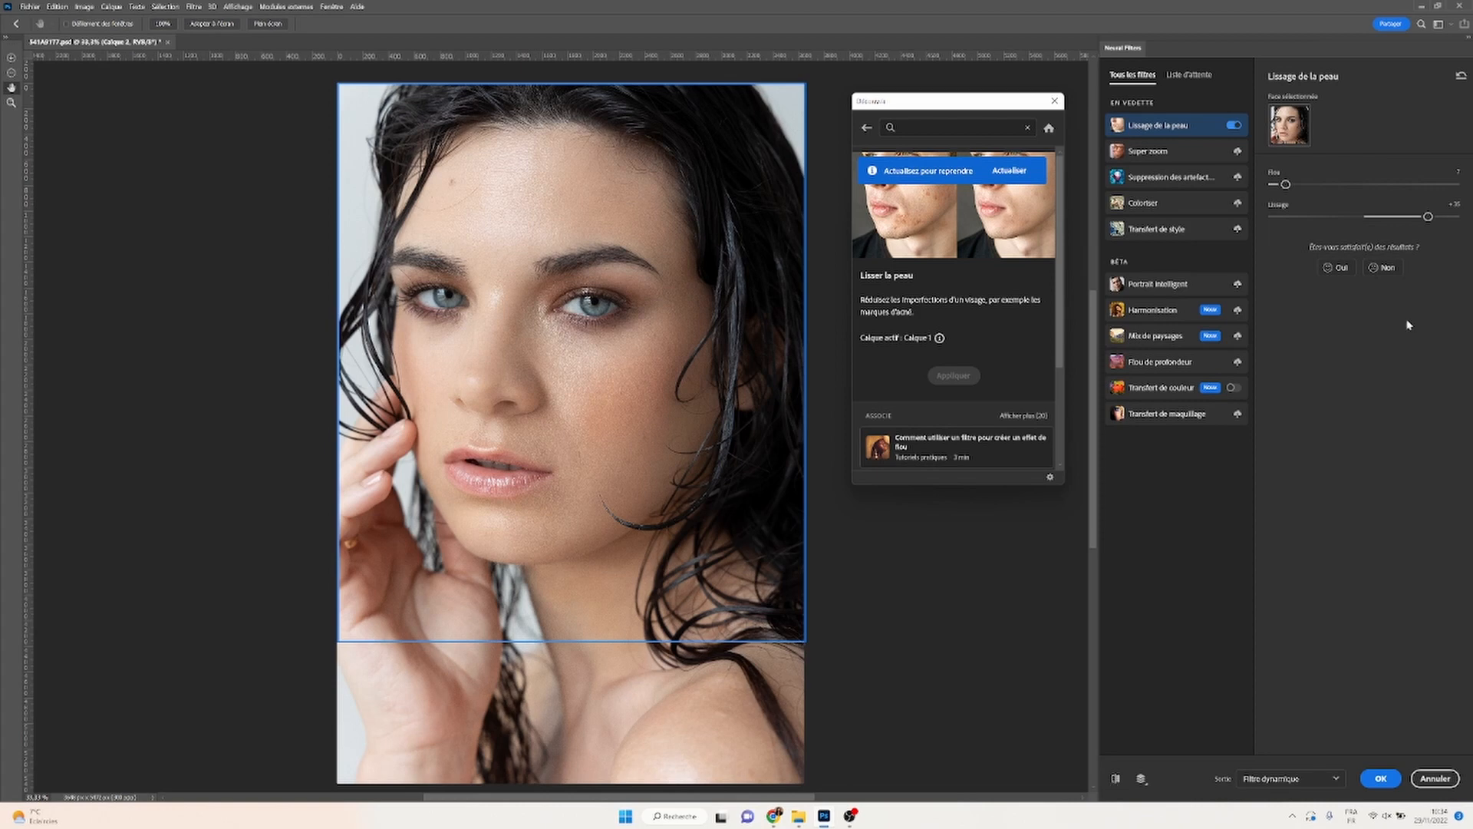
Reduce the skin smoothing filter's Lissage and lower Flou slightly, keeping the smart filter output, and apply it.
left_click(1400, 217)
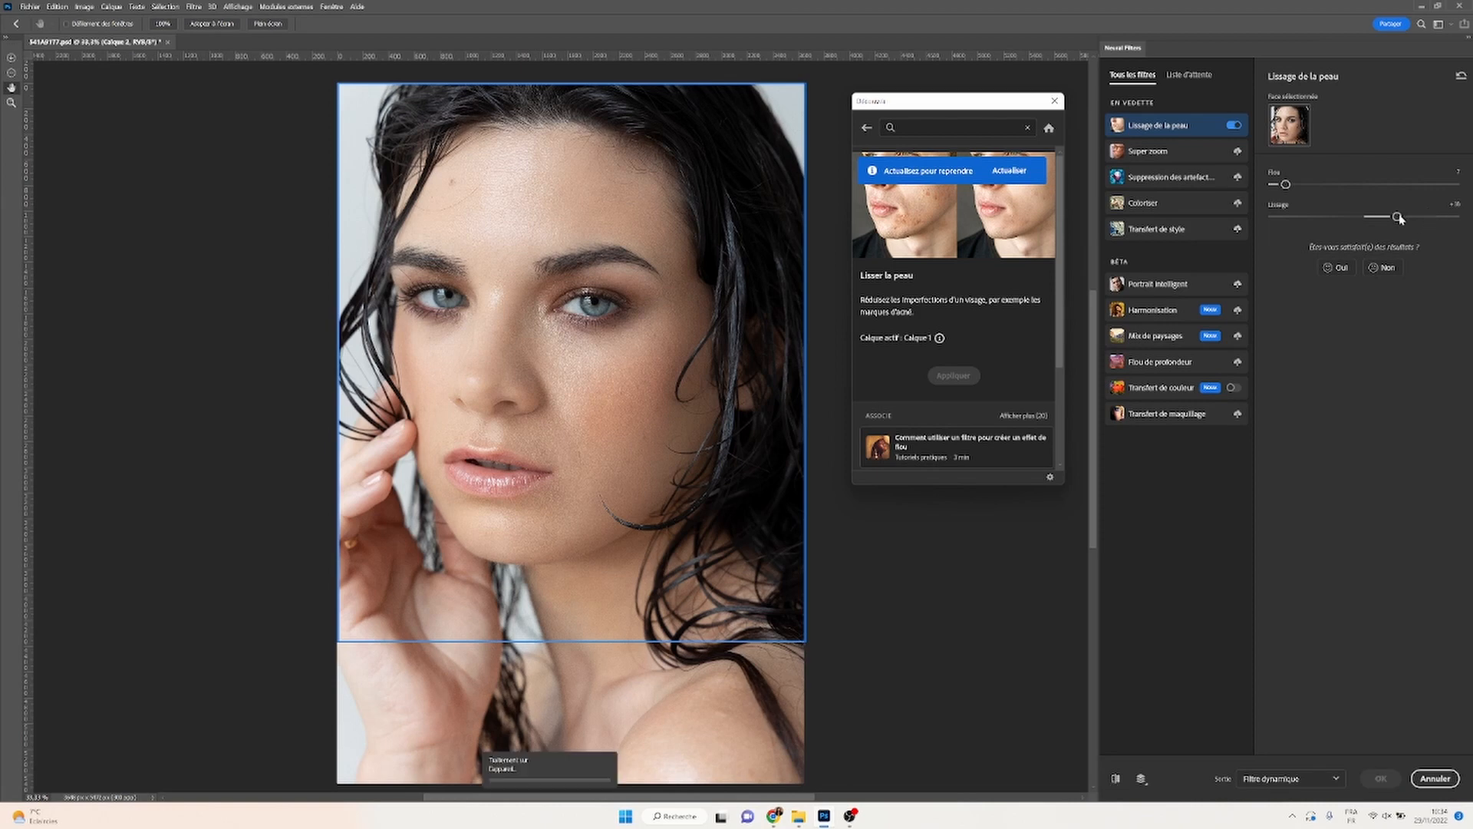
left_click(1277, 185)
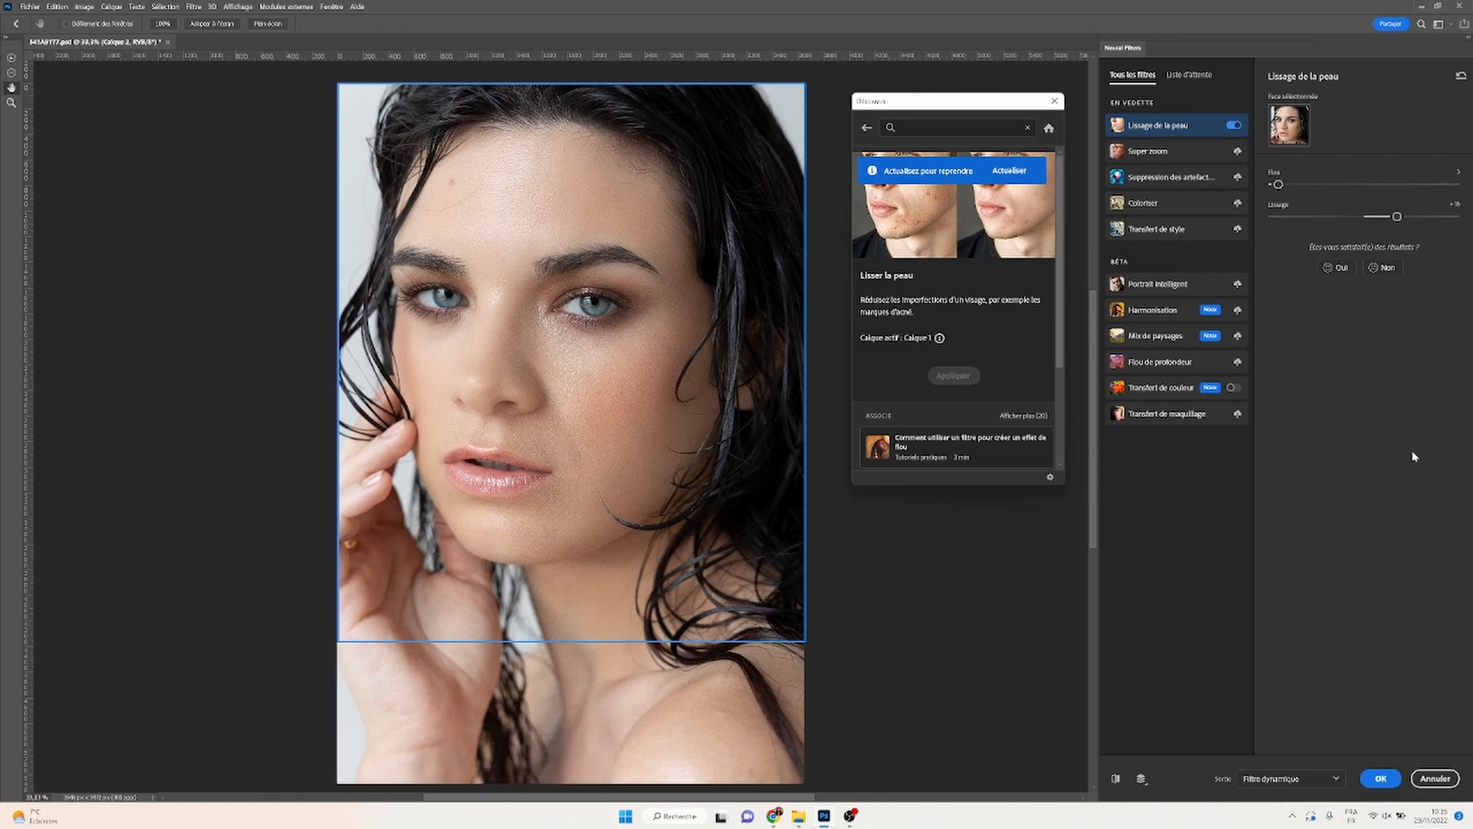
left_click(1379, 778)
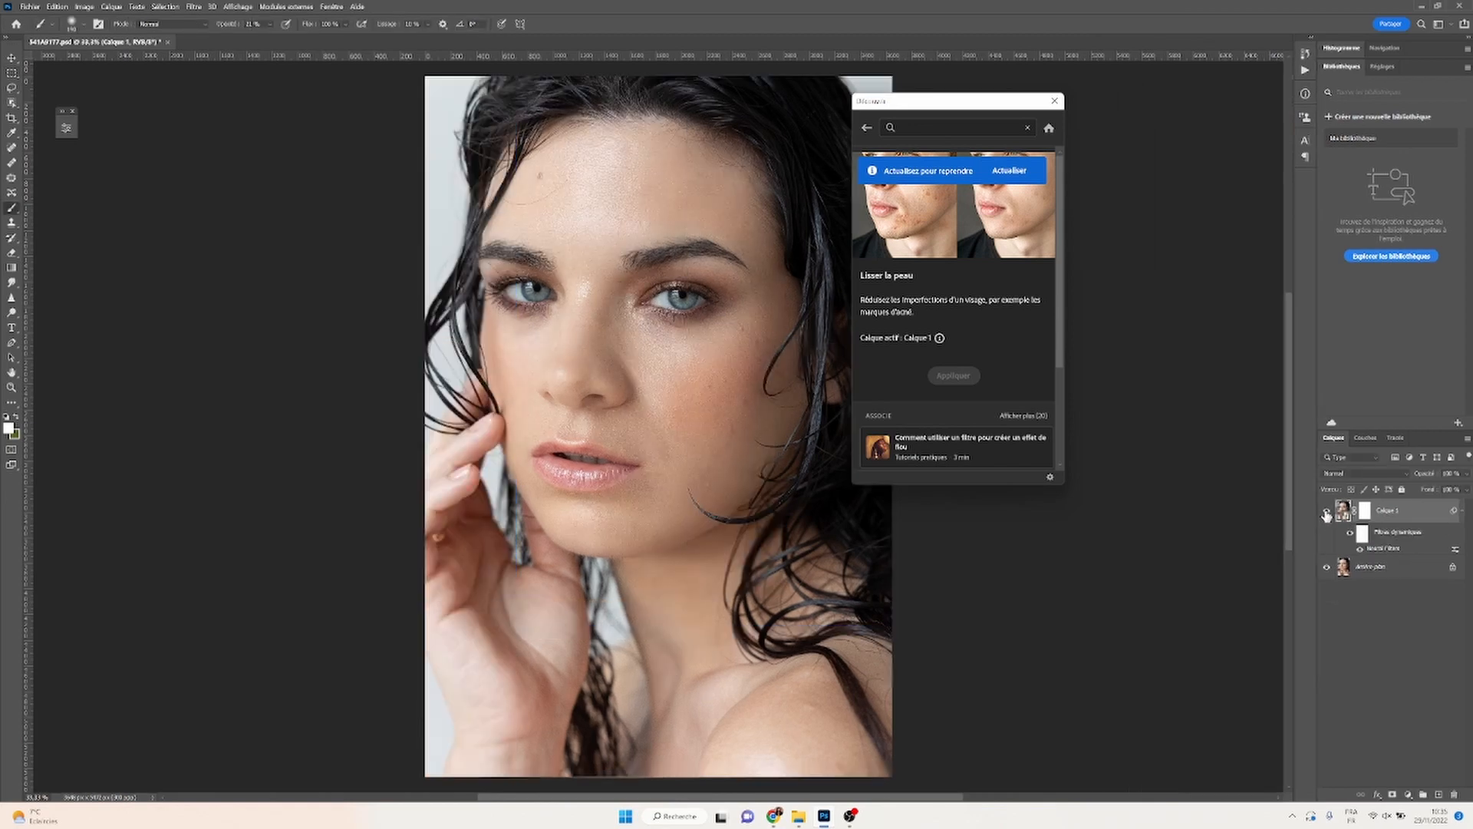
Raise the brush opacity to about 73% and paint black over the eyes on Calque 1's layer mask.
left_click(1370, 516)
left_click(268, 28)
left_click(274, 25)
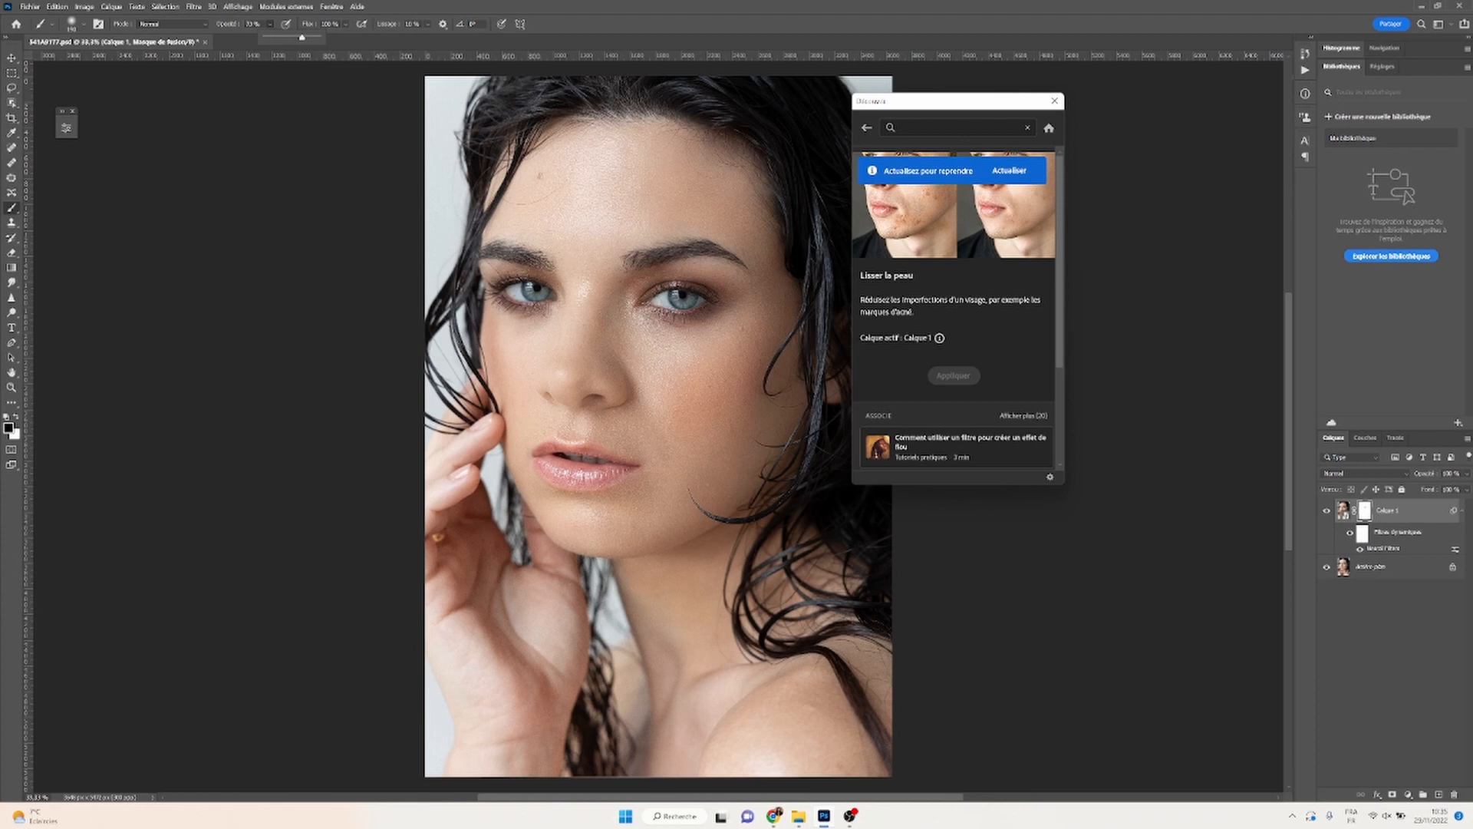
left_click(666, 295)
Run the Sélectionner l'arrière-plan quick action on the Arrière-plan layer.
left_click(1351, 569)
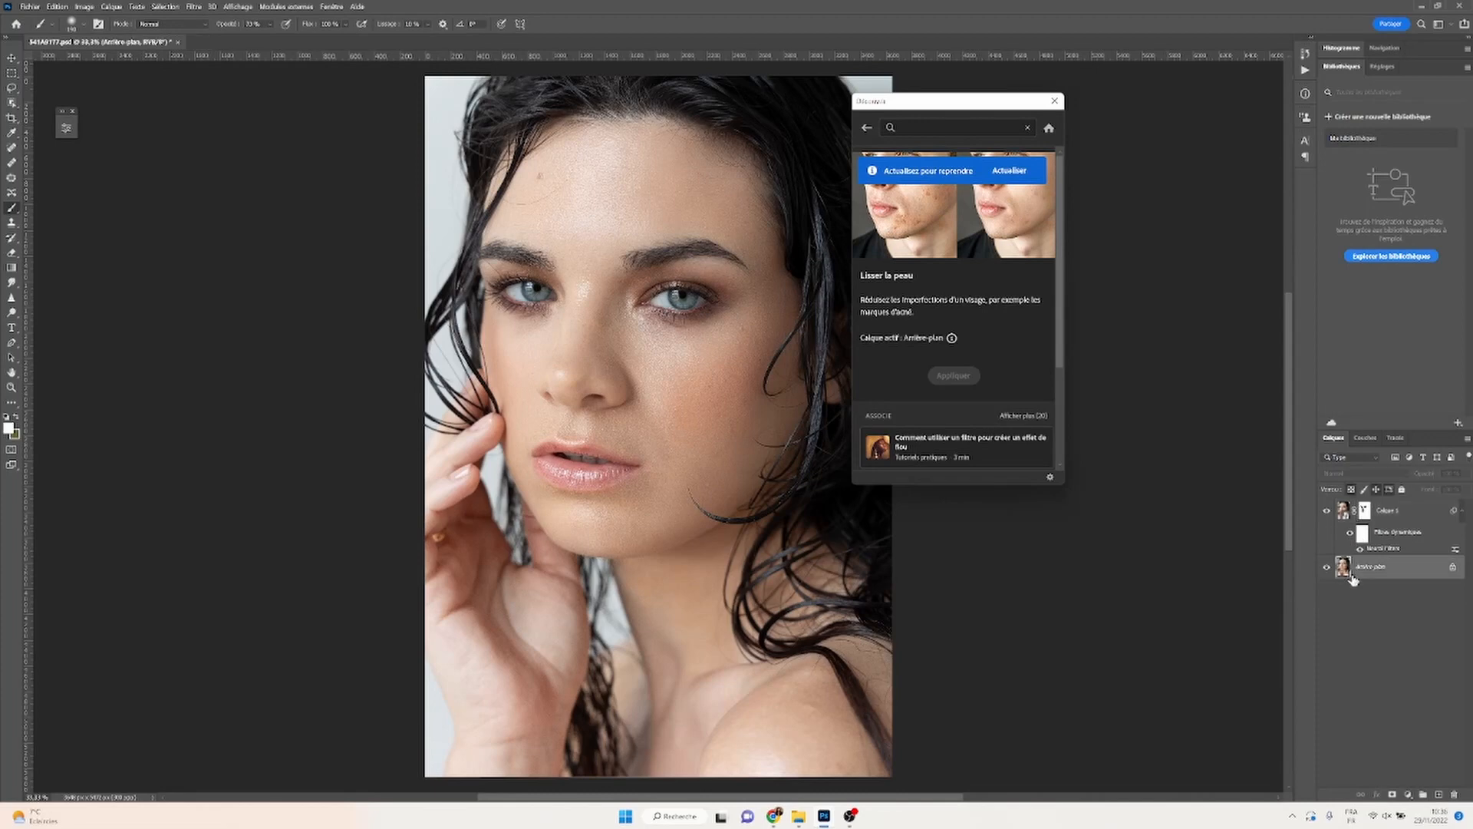
left_click(867, 128)
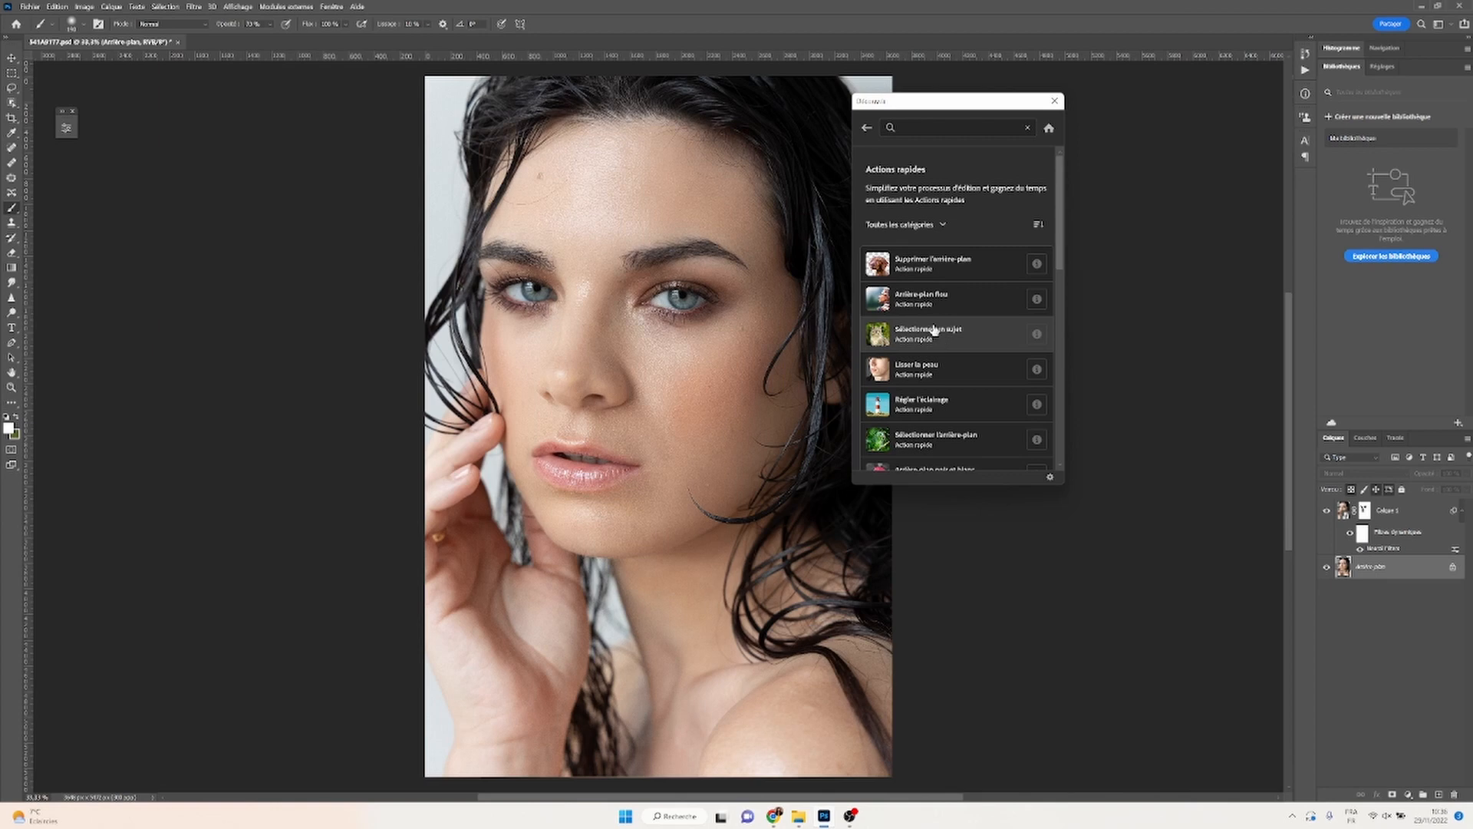
left_click(912, 440)
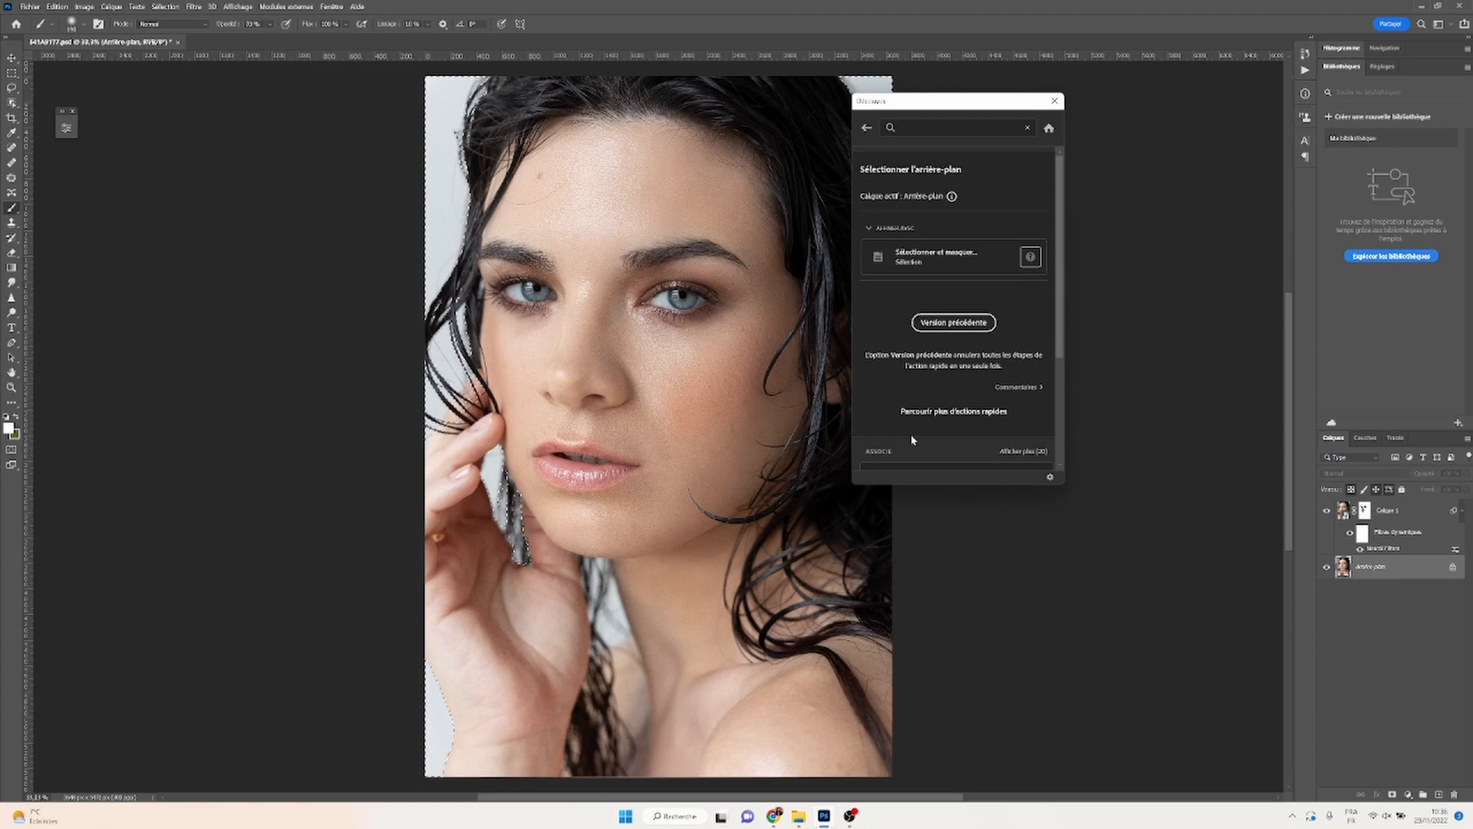
Add a red solid colour fill layer (RGB 174, 72, 72) from the selection and move it above Calque 1.
left_click(1409, 794)
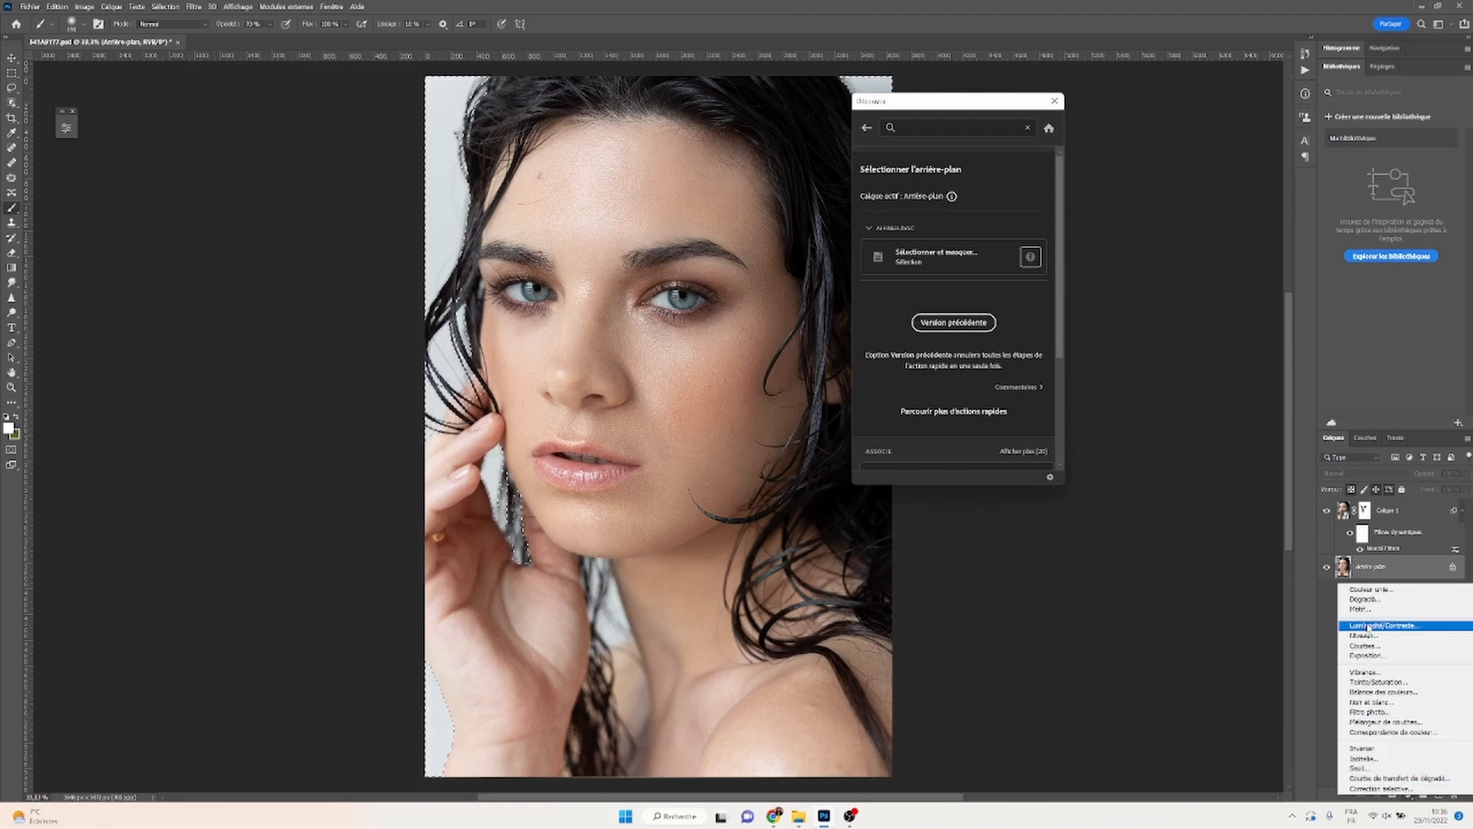
left_click(1358, 589)
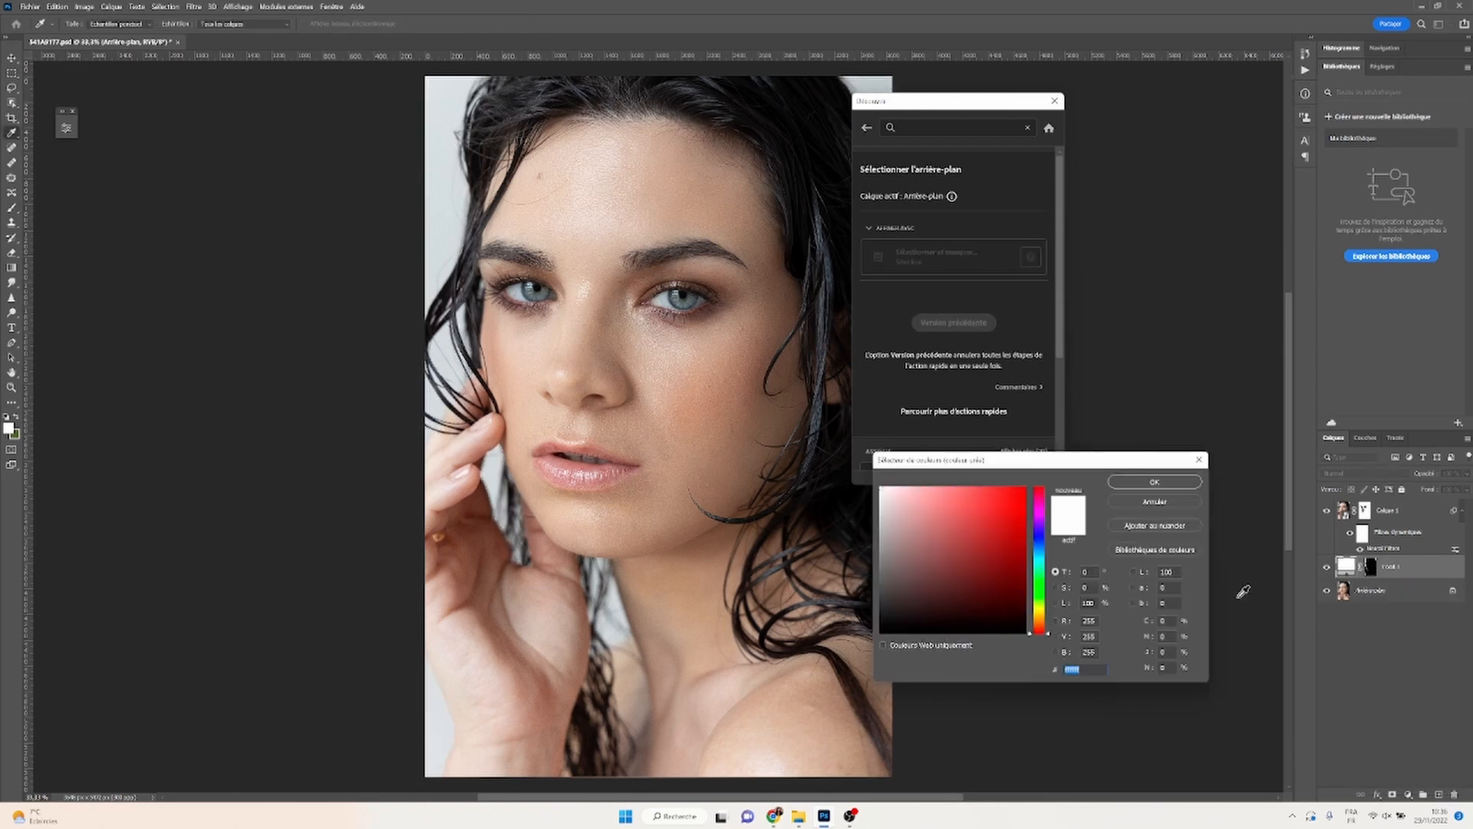
left_click(966, 533)
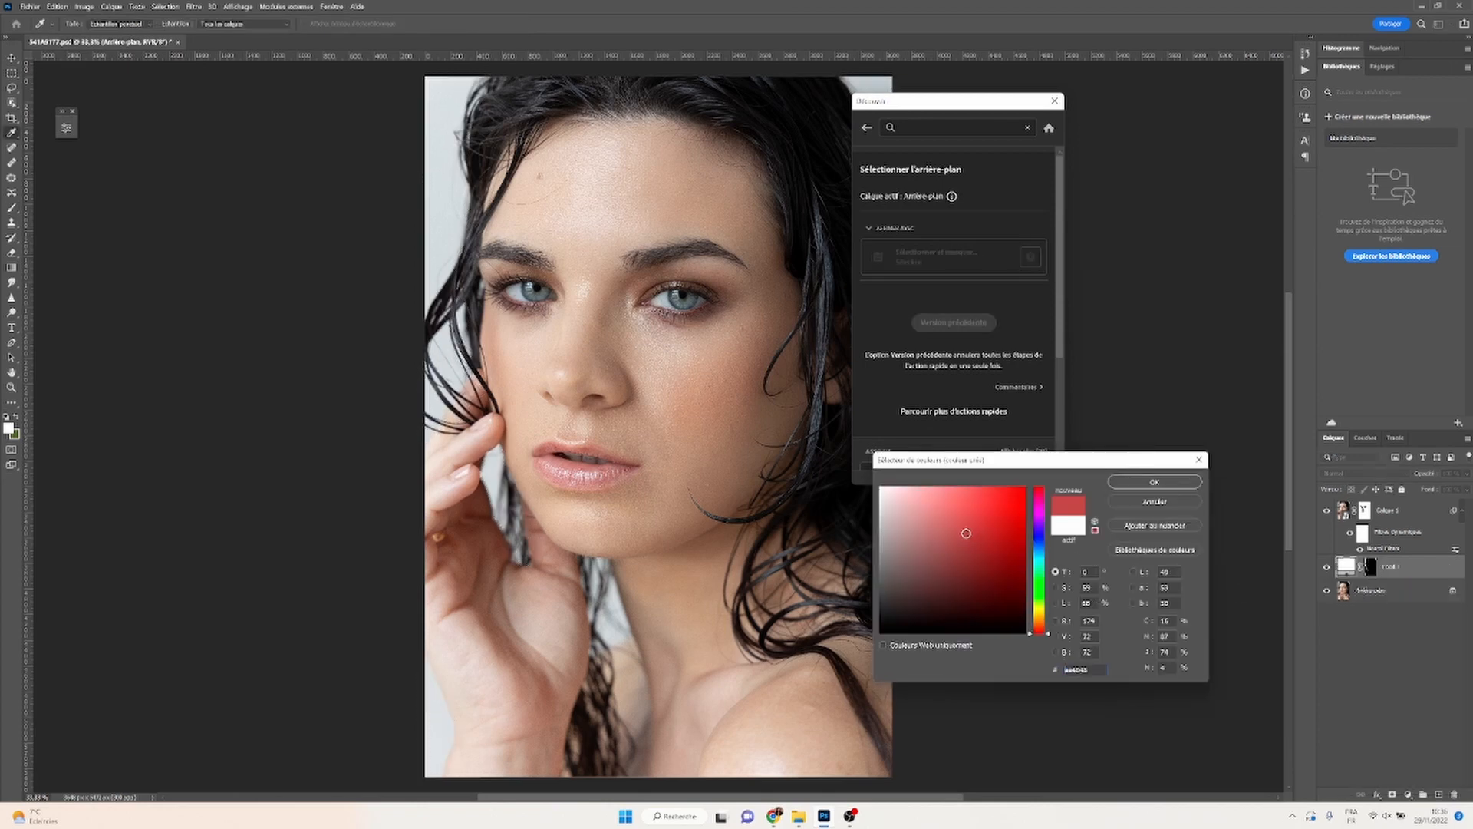
left_click(1162, 483)
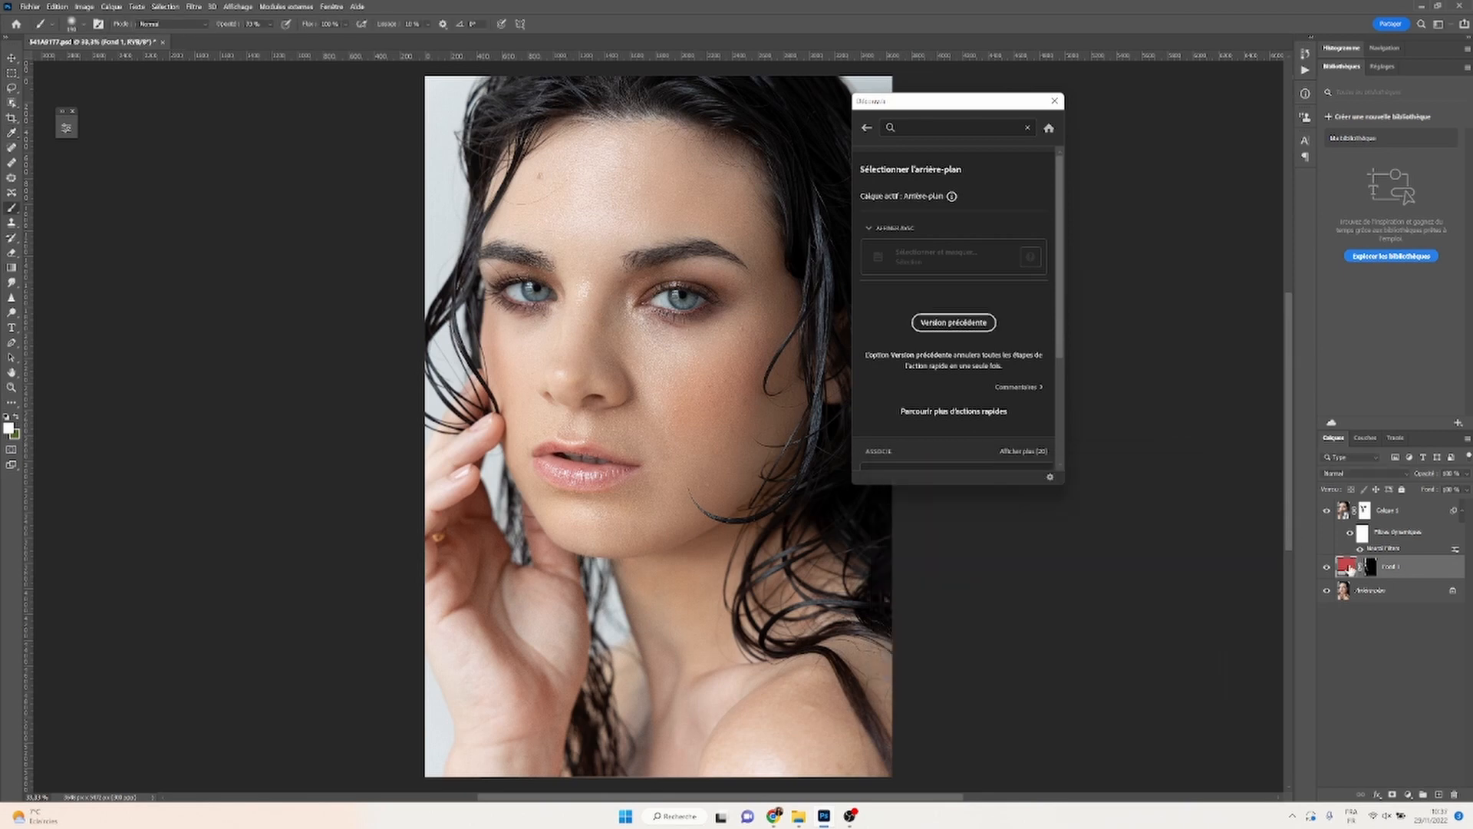
left_click_drag(1349, 566, 1348, 503)
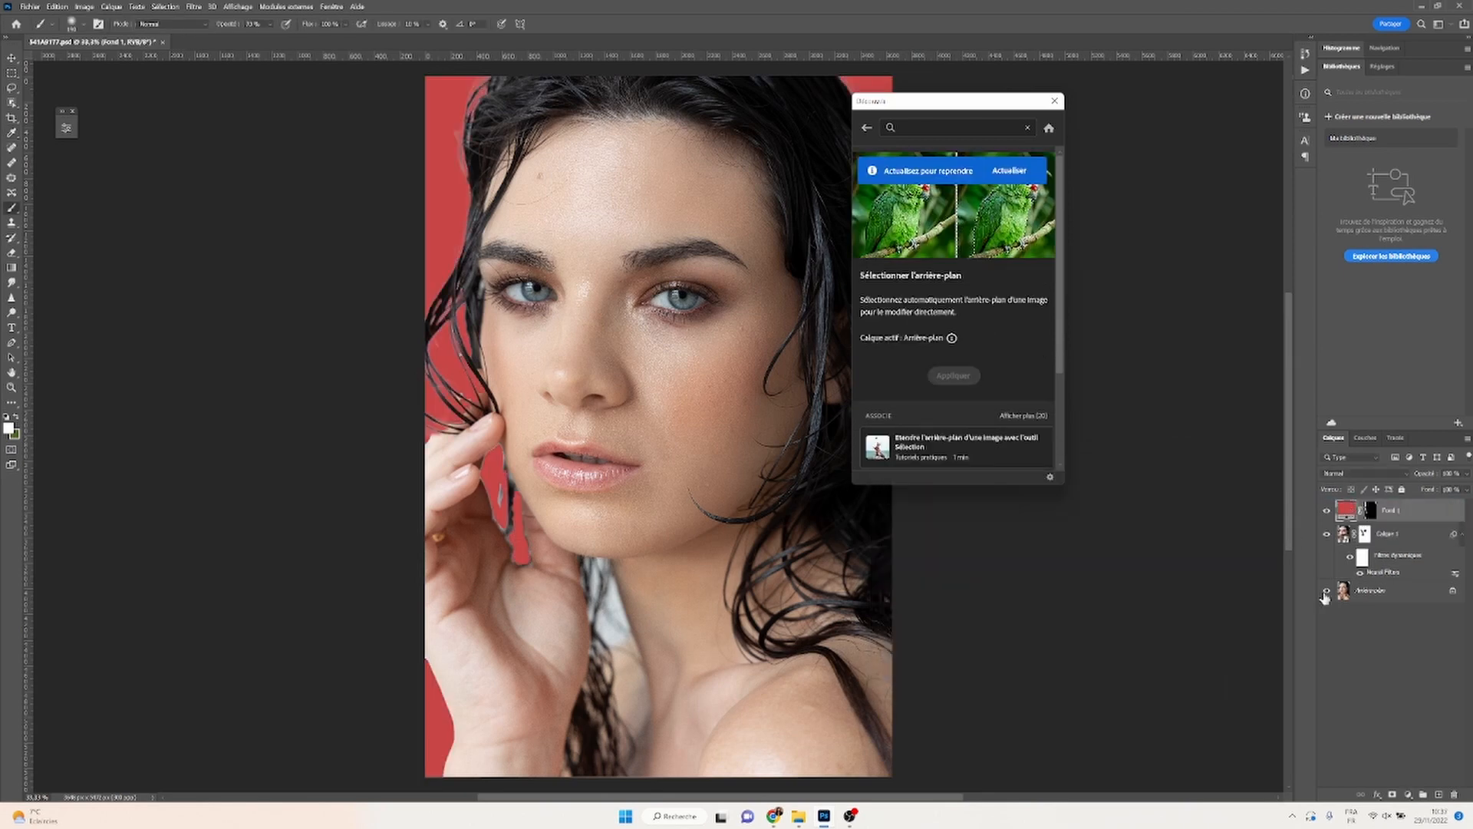
Change the fill layer's colour to a light peach with hue 32°, saturation 17% and brightness 96%.
double_click(1347, 509)
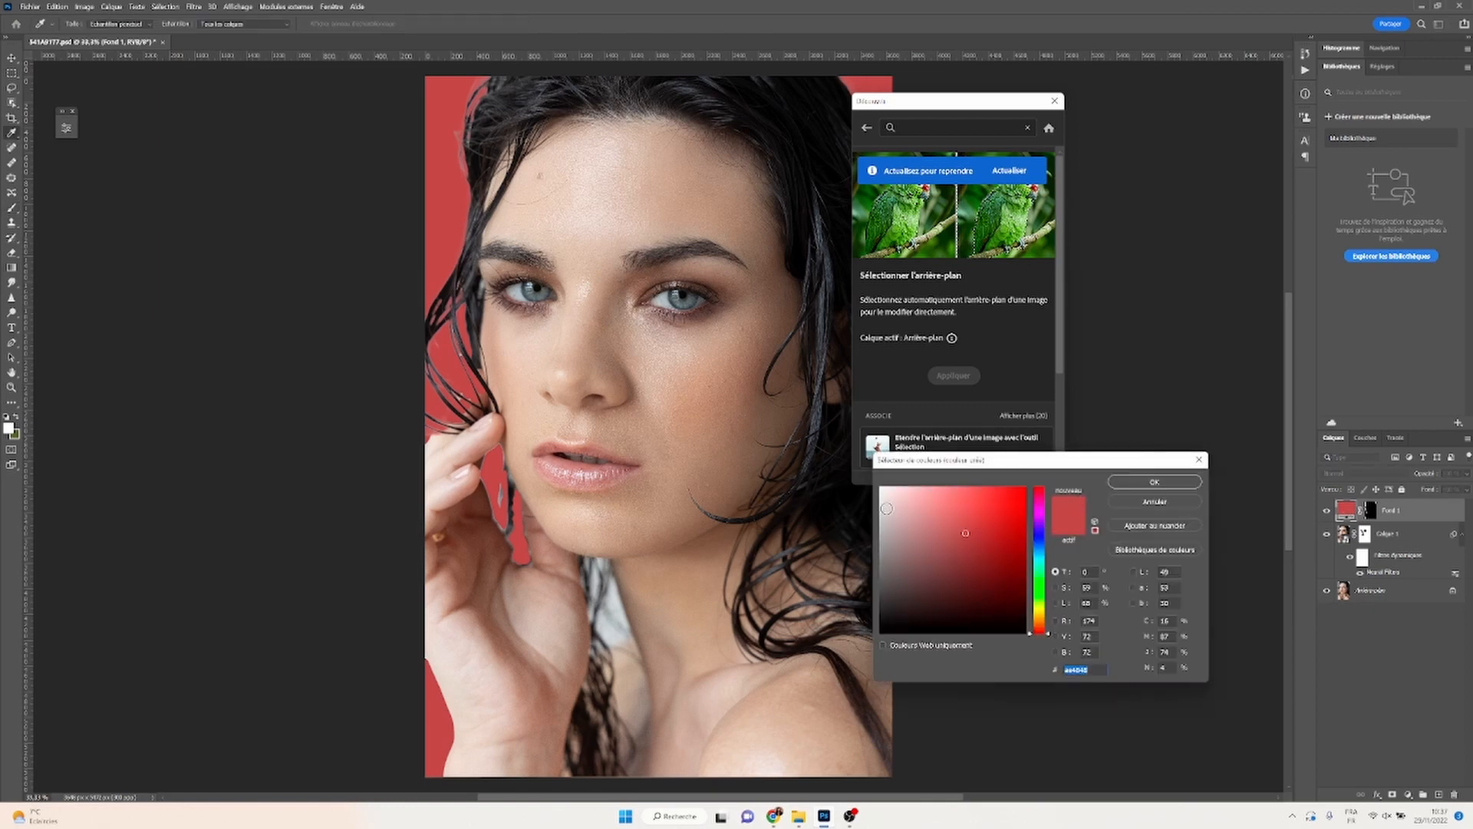
left_click(892, 495)
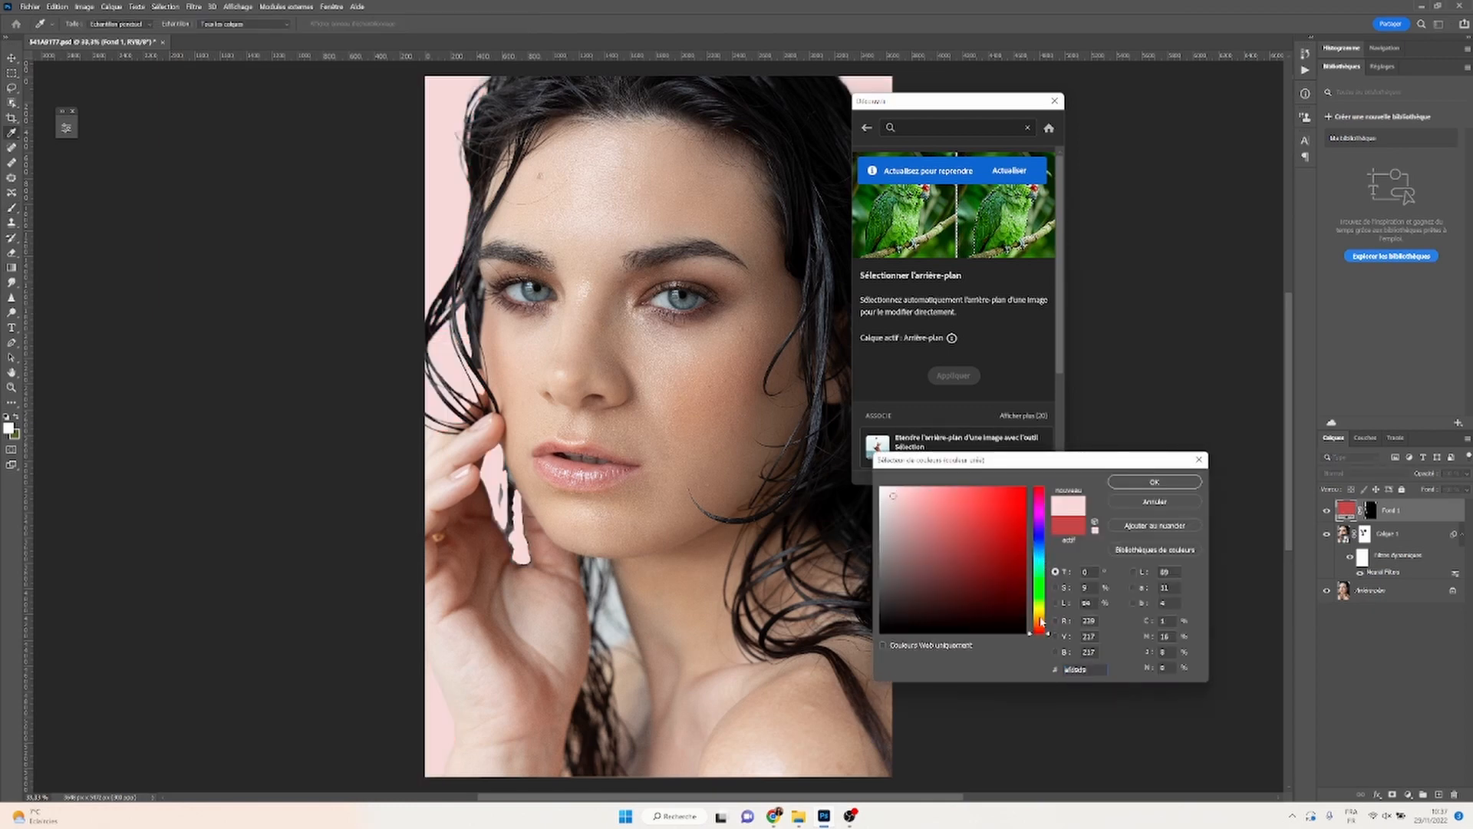
left_click_drag(1041, 623, 1041, 616)
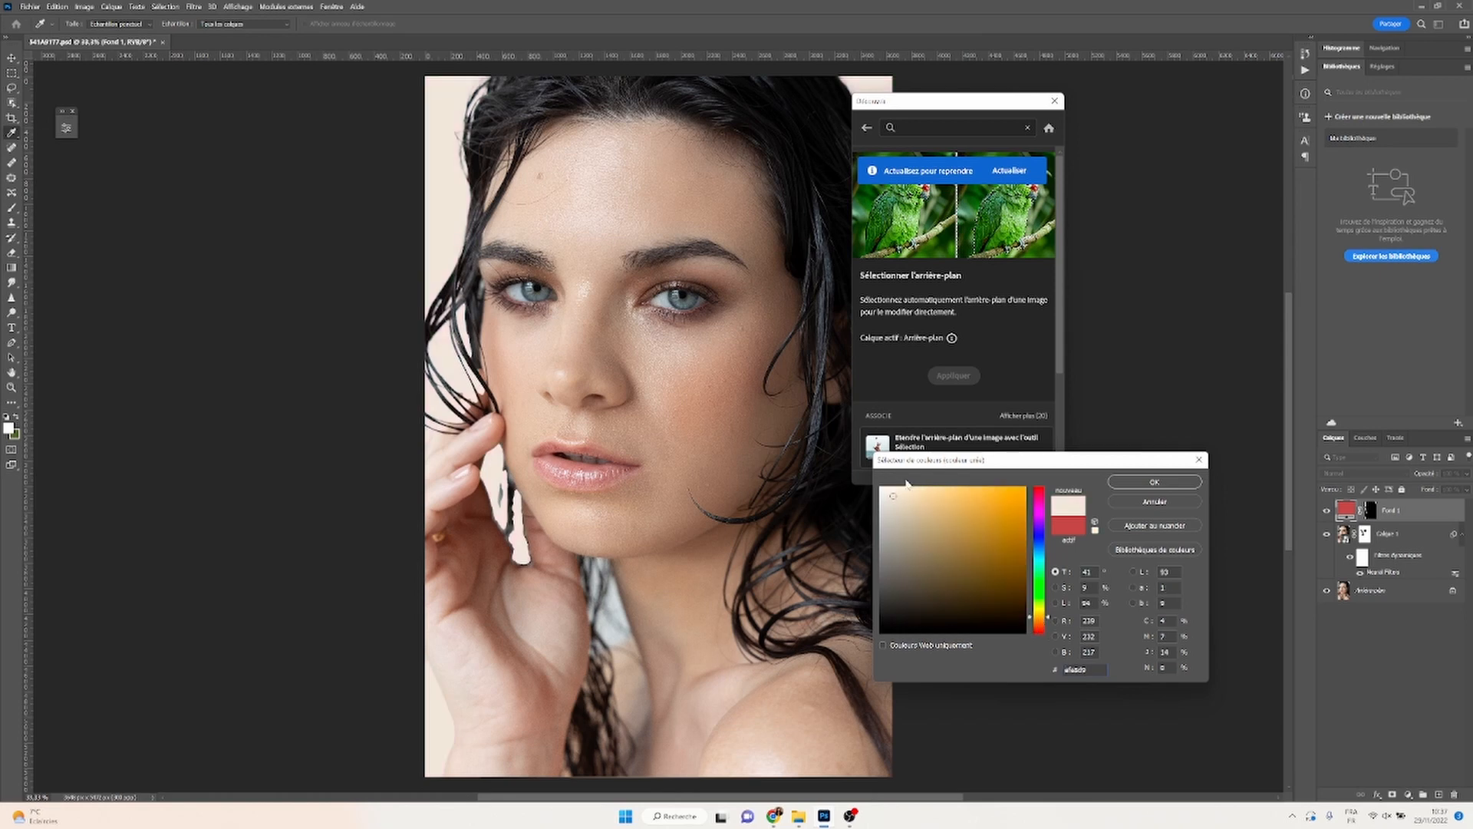
left_click_drag(907, 483, 907, 491)
left_click(1032, 623)
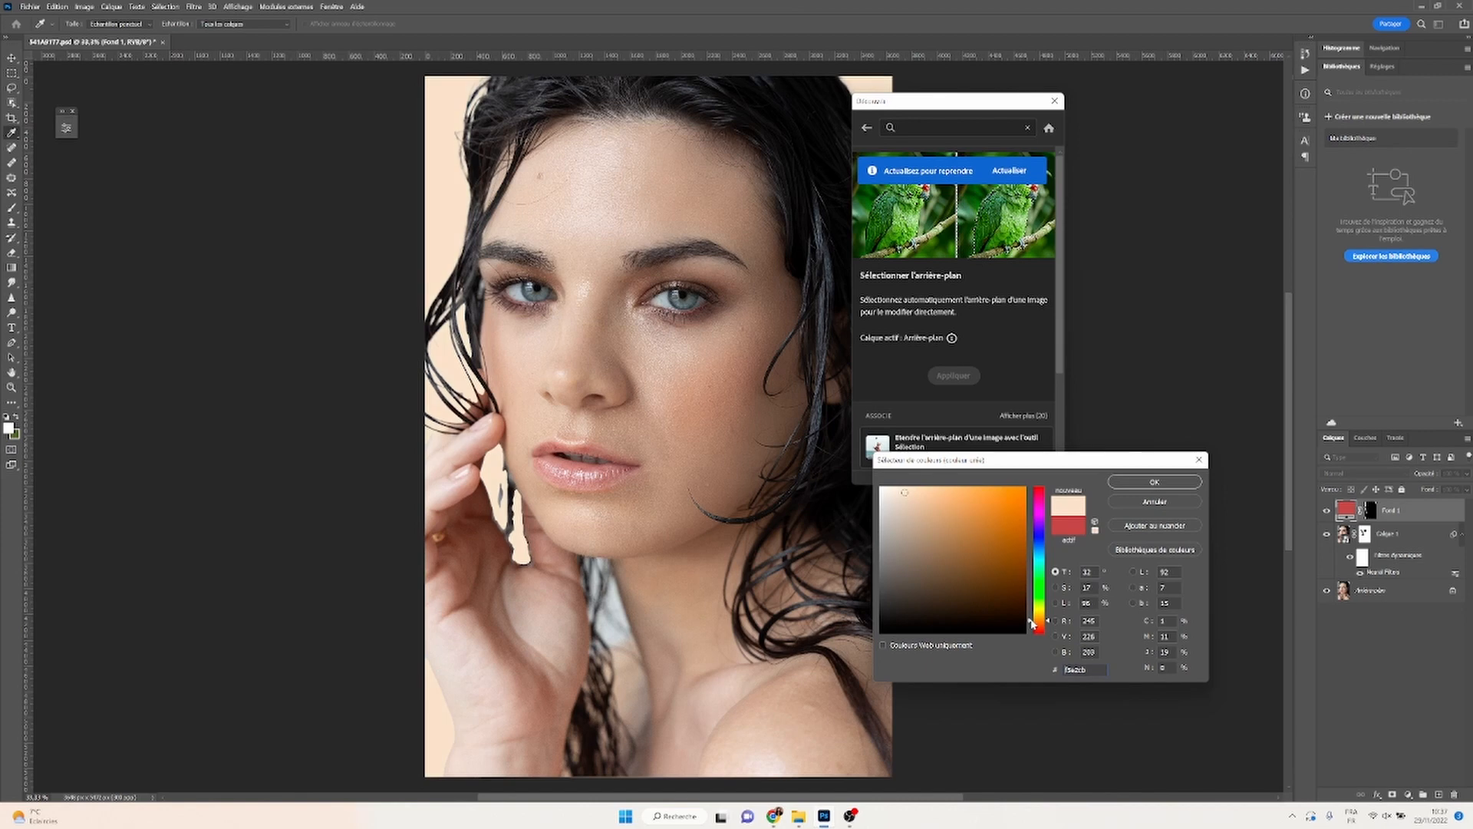
left_click(1154, 482)
Set the fill layer's blend mode to Couleur and reduce its opacity to about half.
left_click(1339, 475)
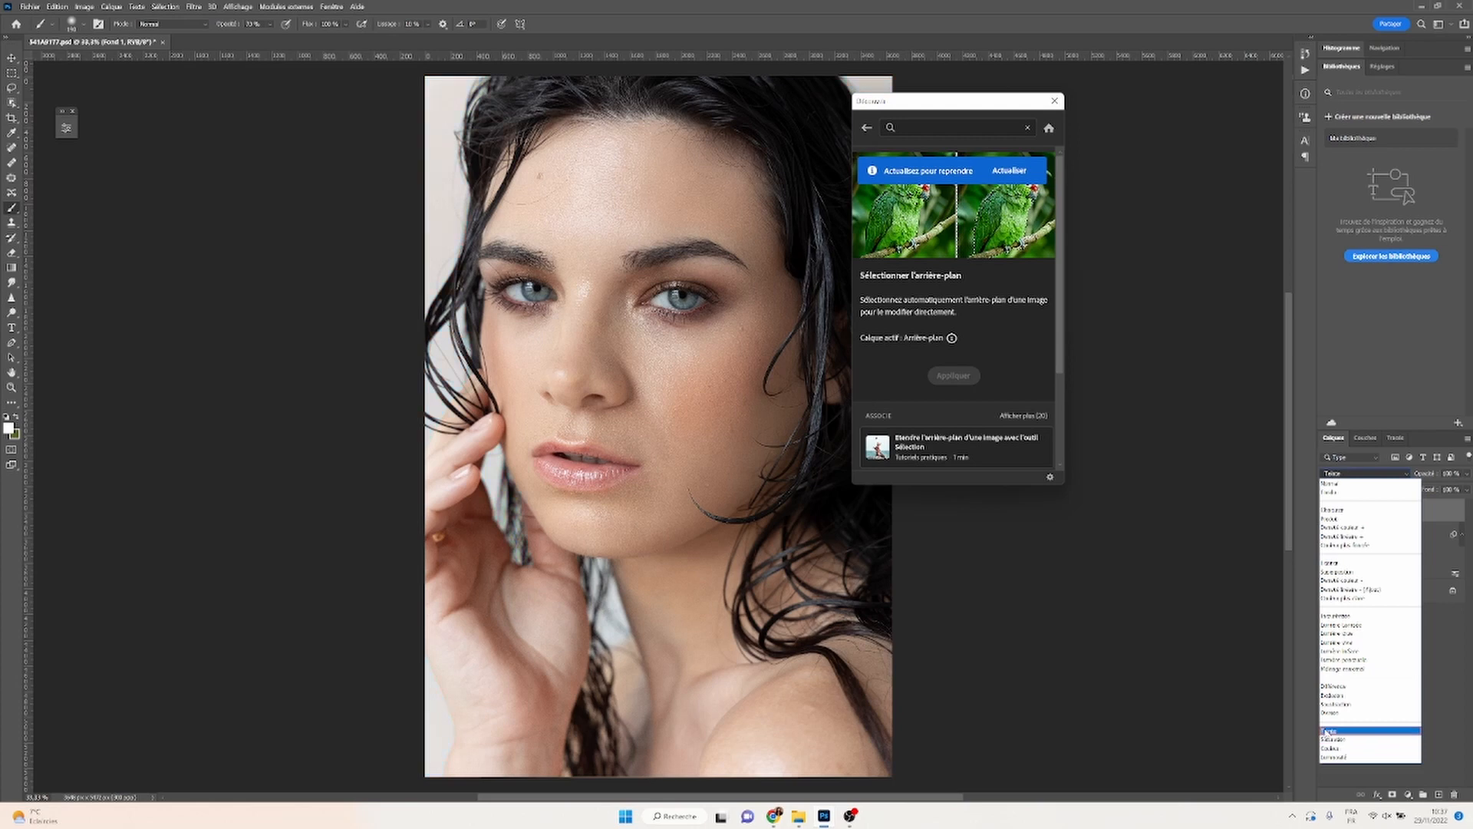
left_click(1331, 748)
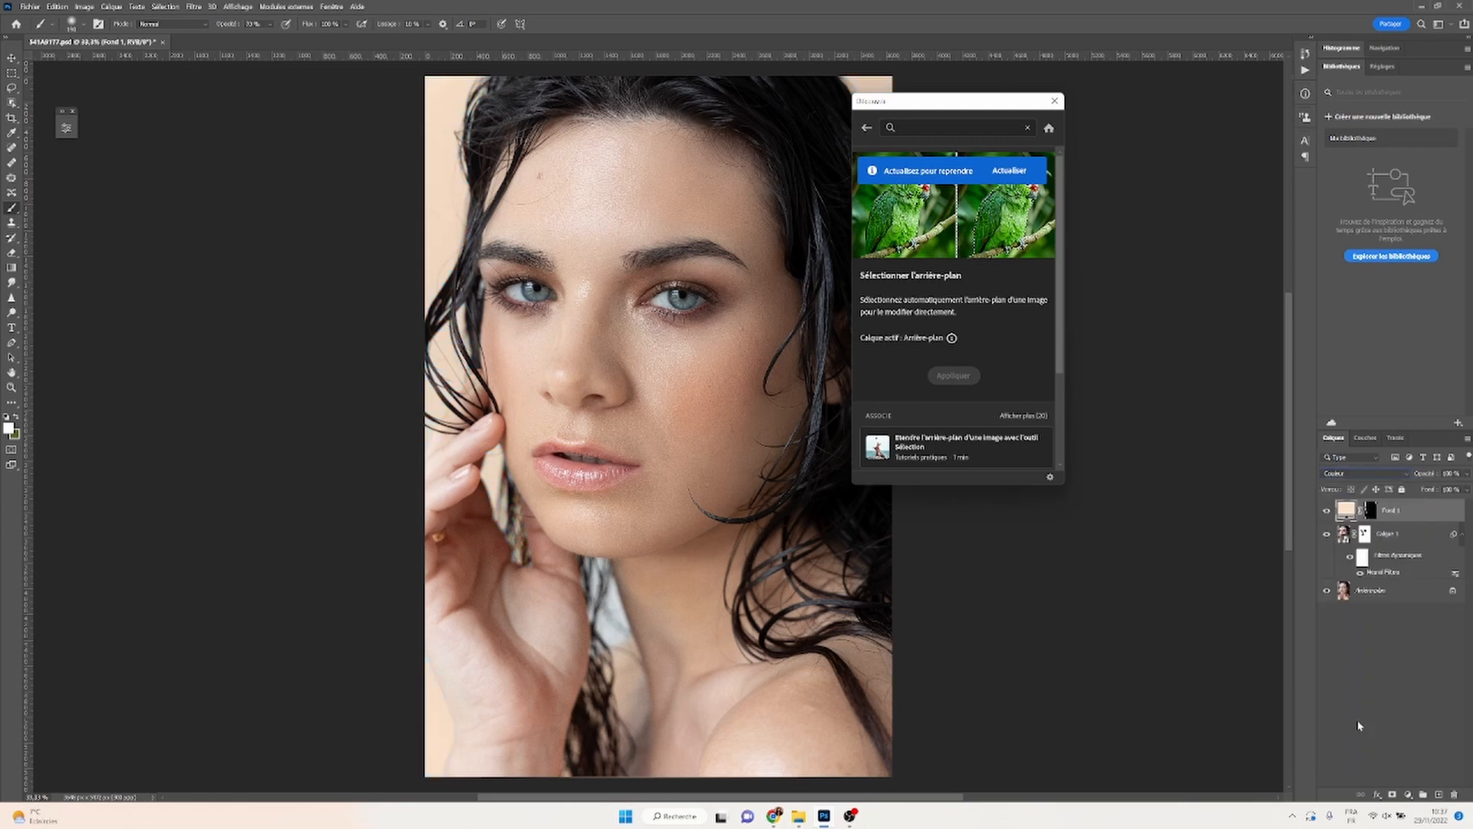
left_click(1465, 474)
left_click(1437, 489)
Paint white on the fill layer's mask over the untinted background gap between the hand and the neck.
left_click(1371, 510)
right_click(614, 634)
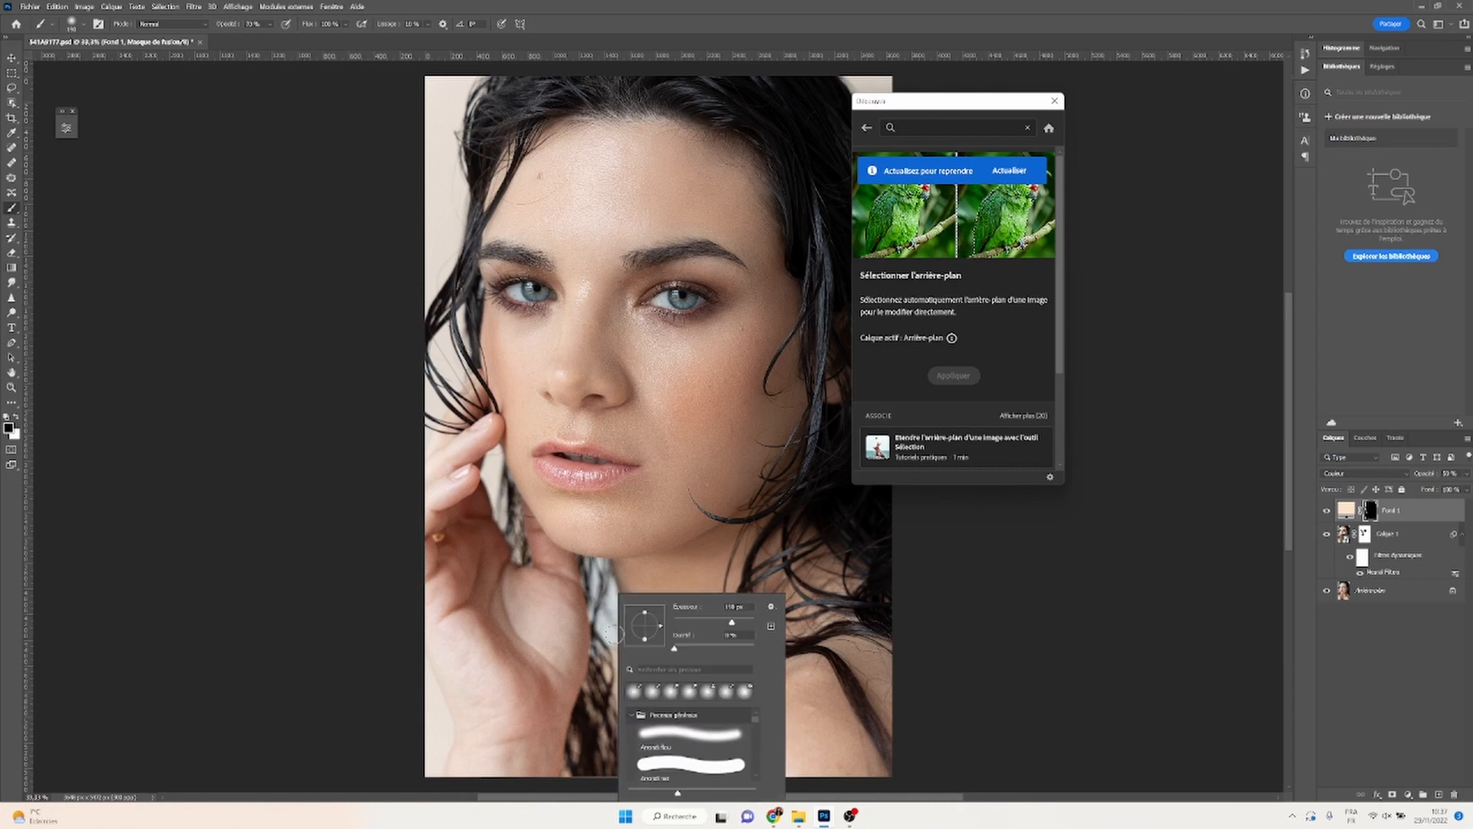
left_click(596, 591)
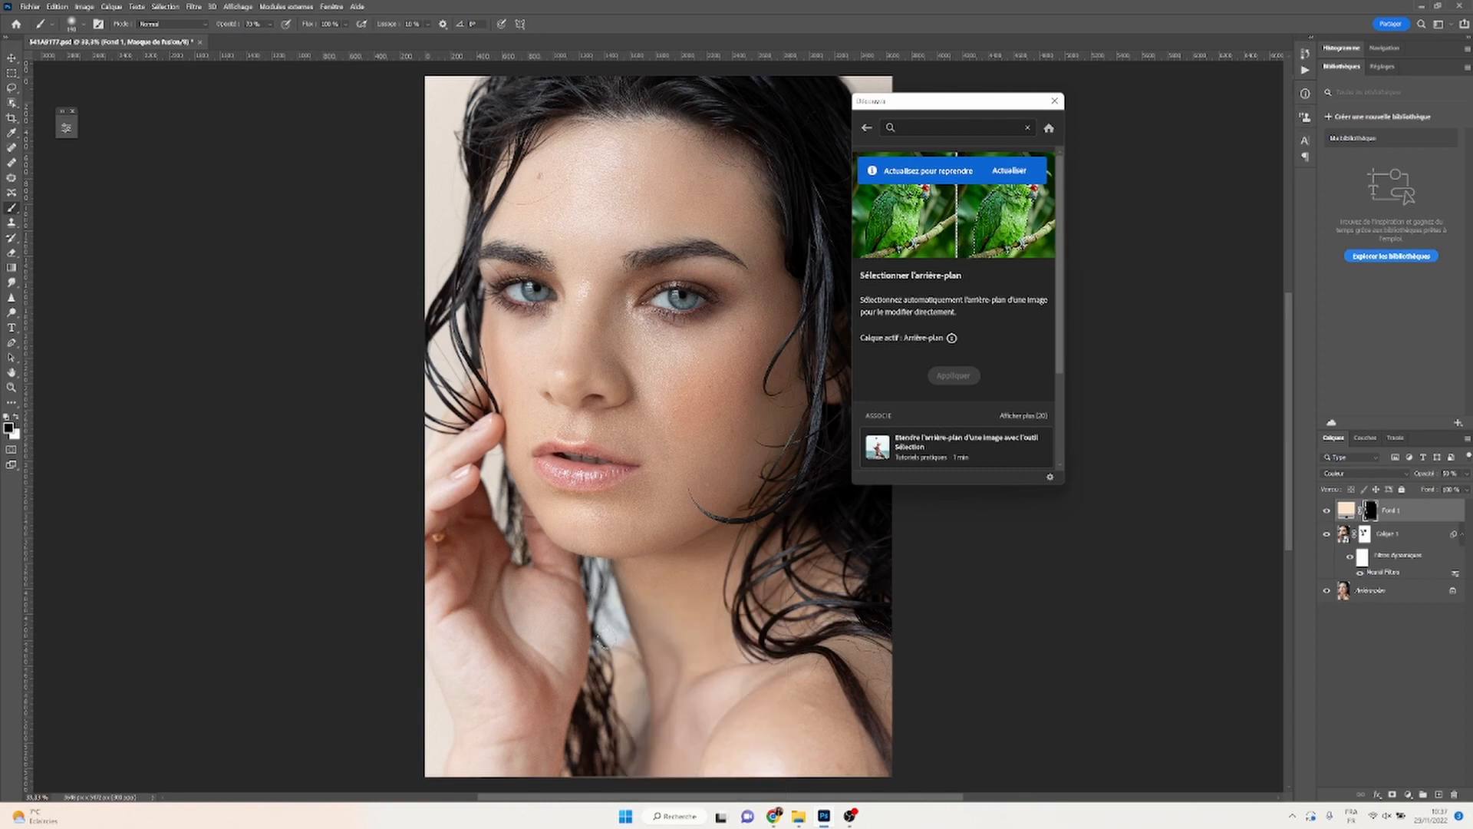
right_click(11, 217)
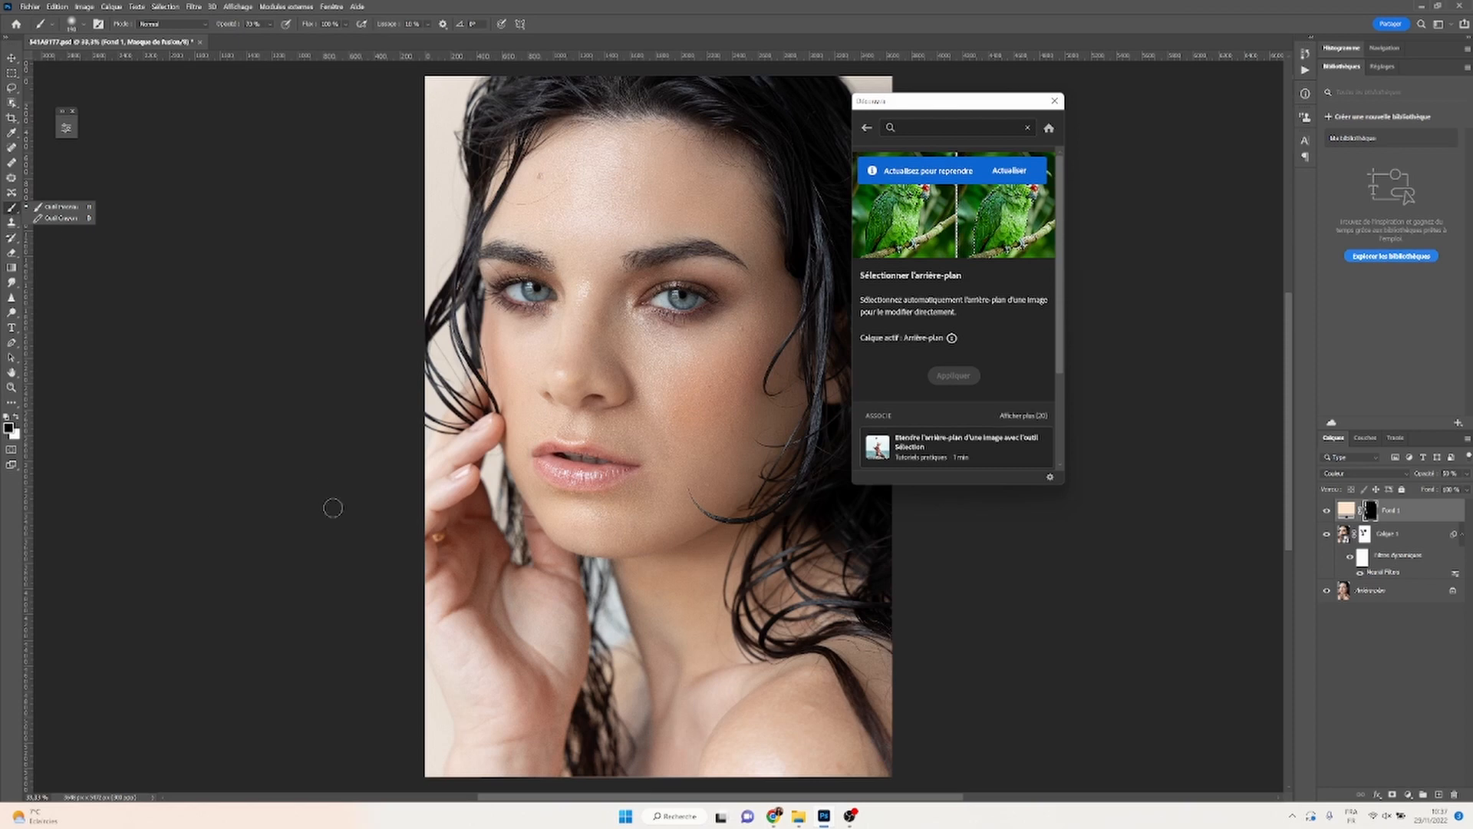
left_click(17, 418)
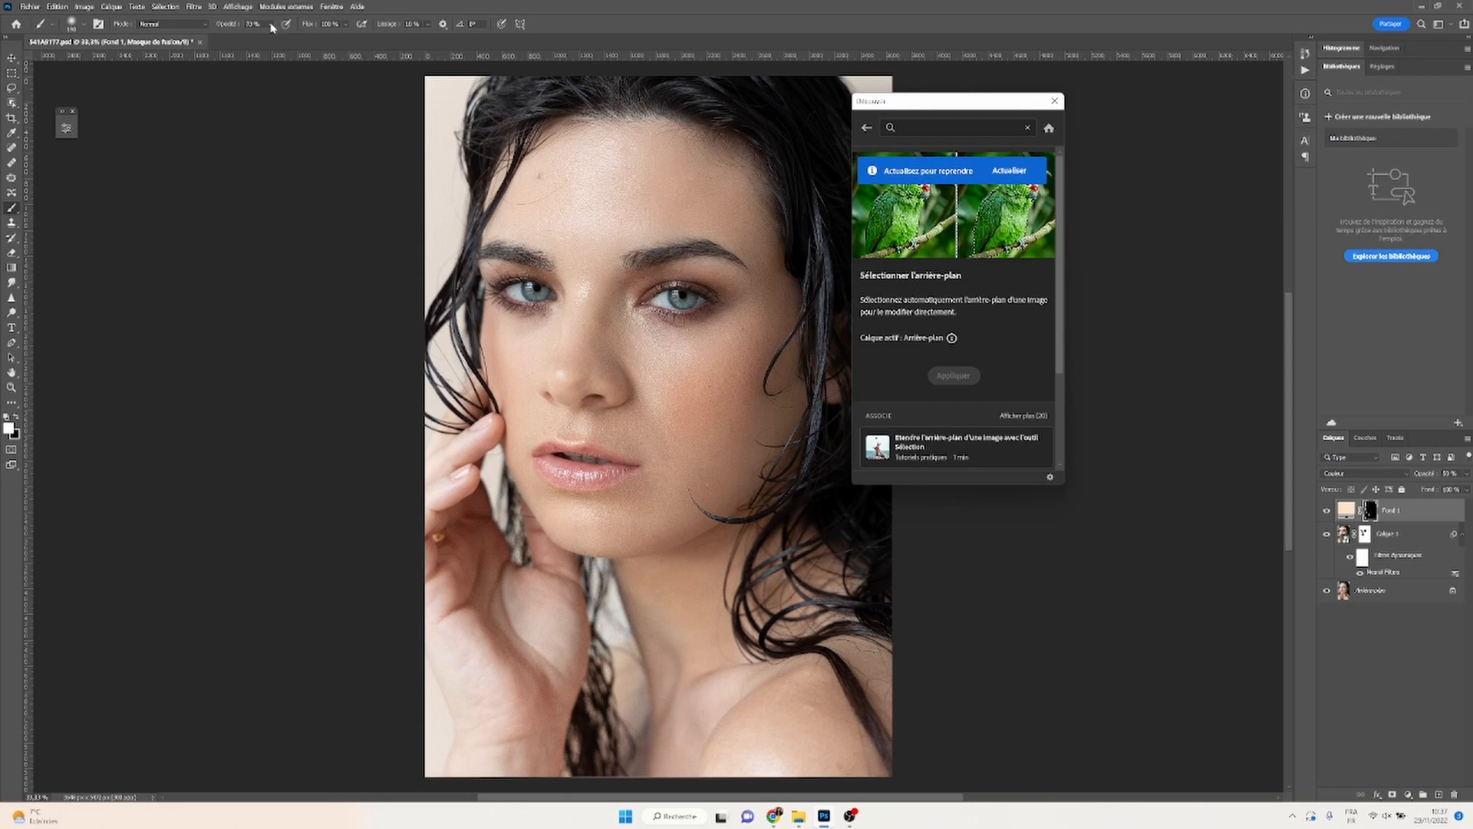
Set the brush opacity to 100 % and swap the colours so that black is the foreground colour.
left_click_drag(272, 28, 304, 38)
key("x")
Compare the portrait with and without the peach fill layer Fond 1, moving the quick actions window clear of the photo.
left_click(1326, 511)
left_click(1326, 512)
left_click_drag(918, 103, 1056, 98)
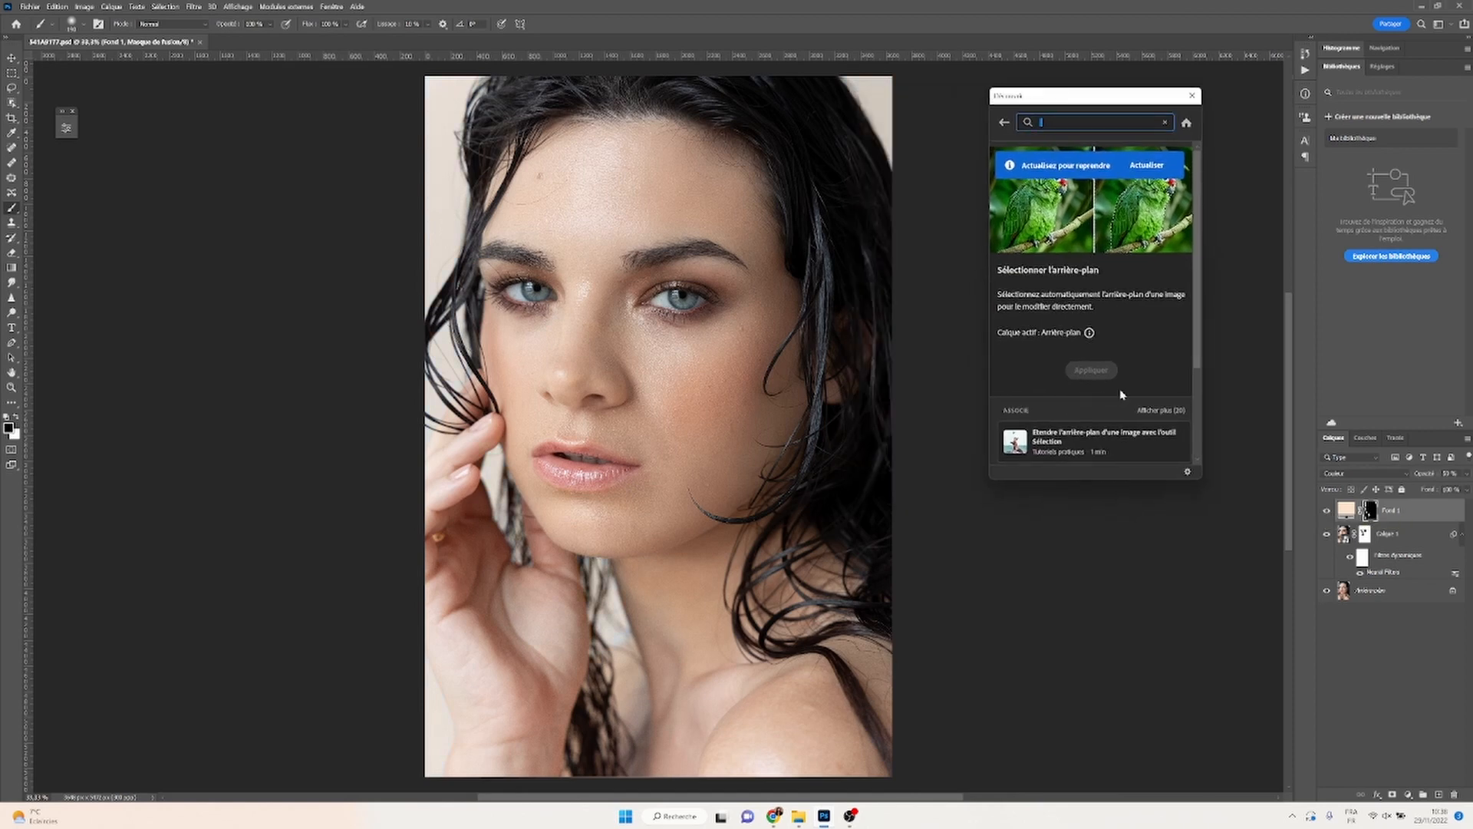
left_click(1327, 512)
left_click(1327, 512)
left_click(1326, 512)
left_click(1327, 511)
Stamp all visible layers into a new top layer and apply the Régler l'éclairage quick action to it.
key("ctrl+shift+alt+e")
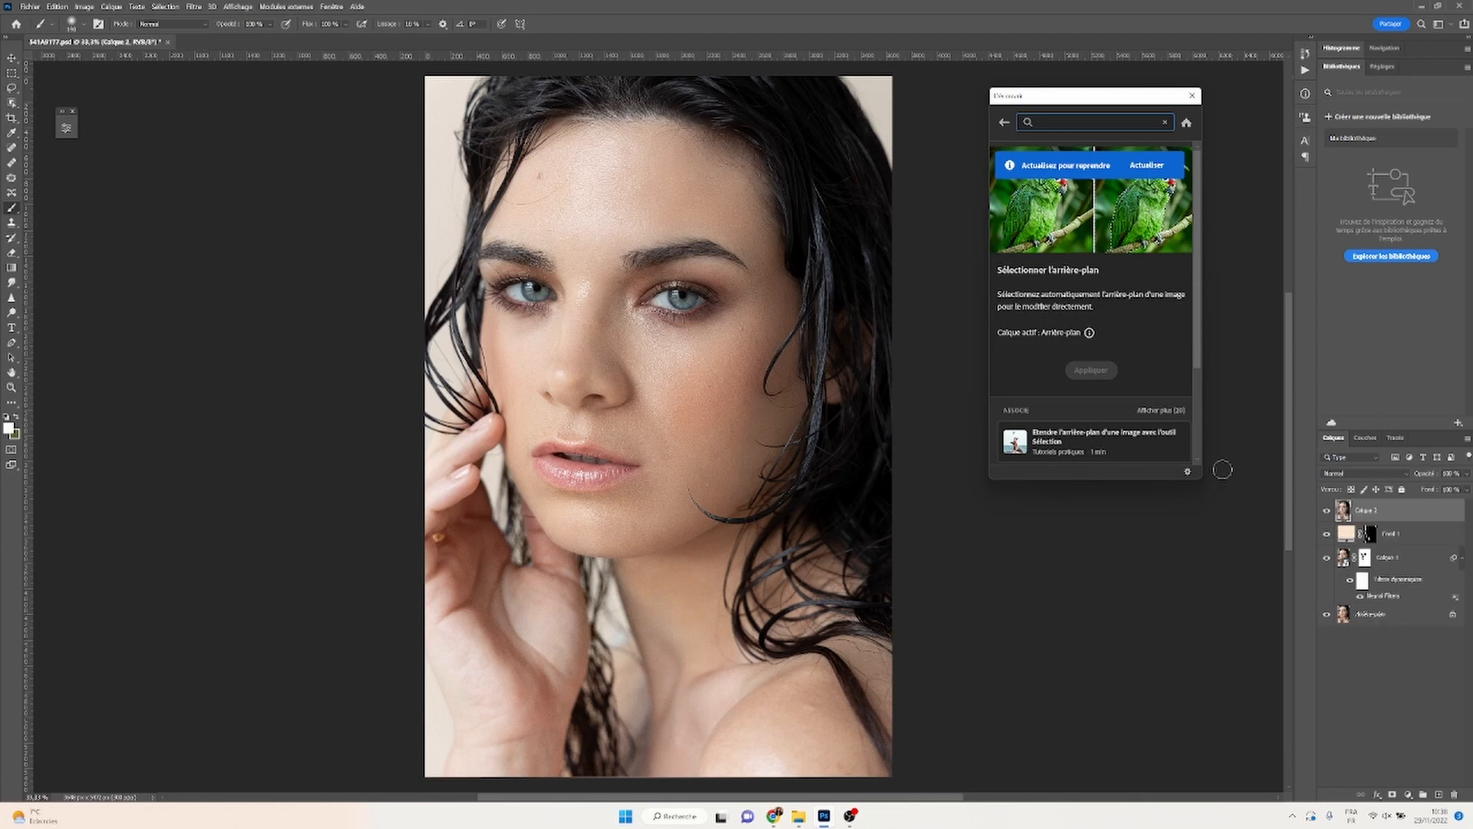
left_click(1004, 122)
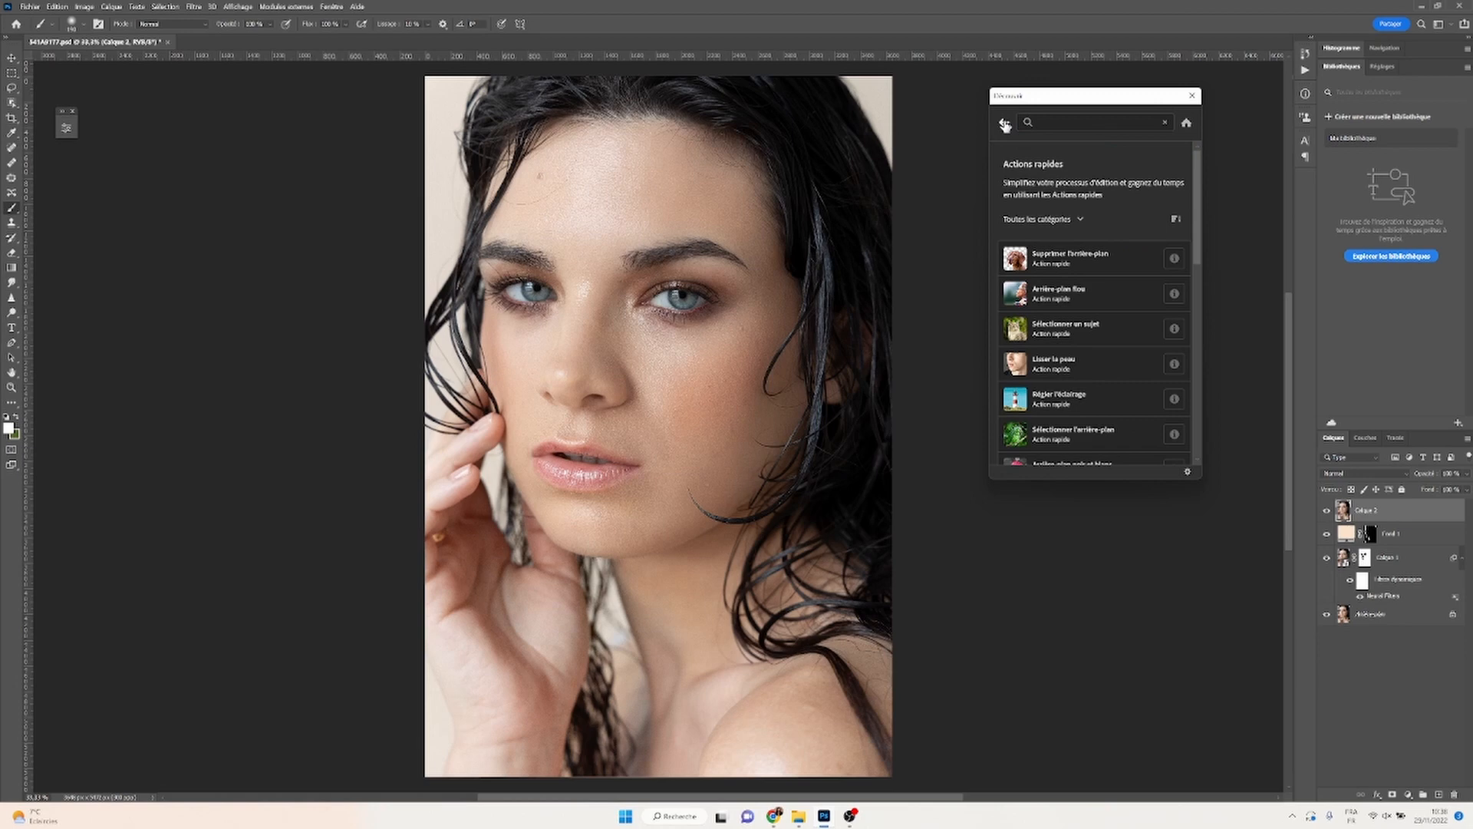
scroll(1084, 347, "down", 1)
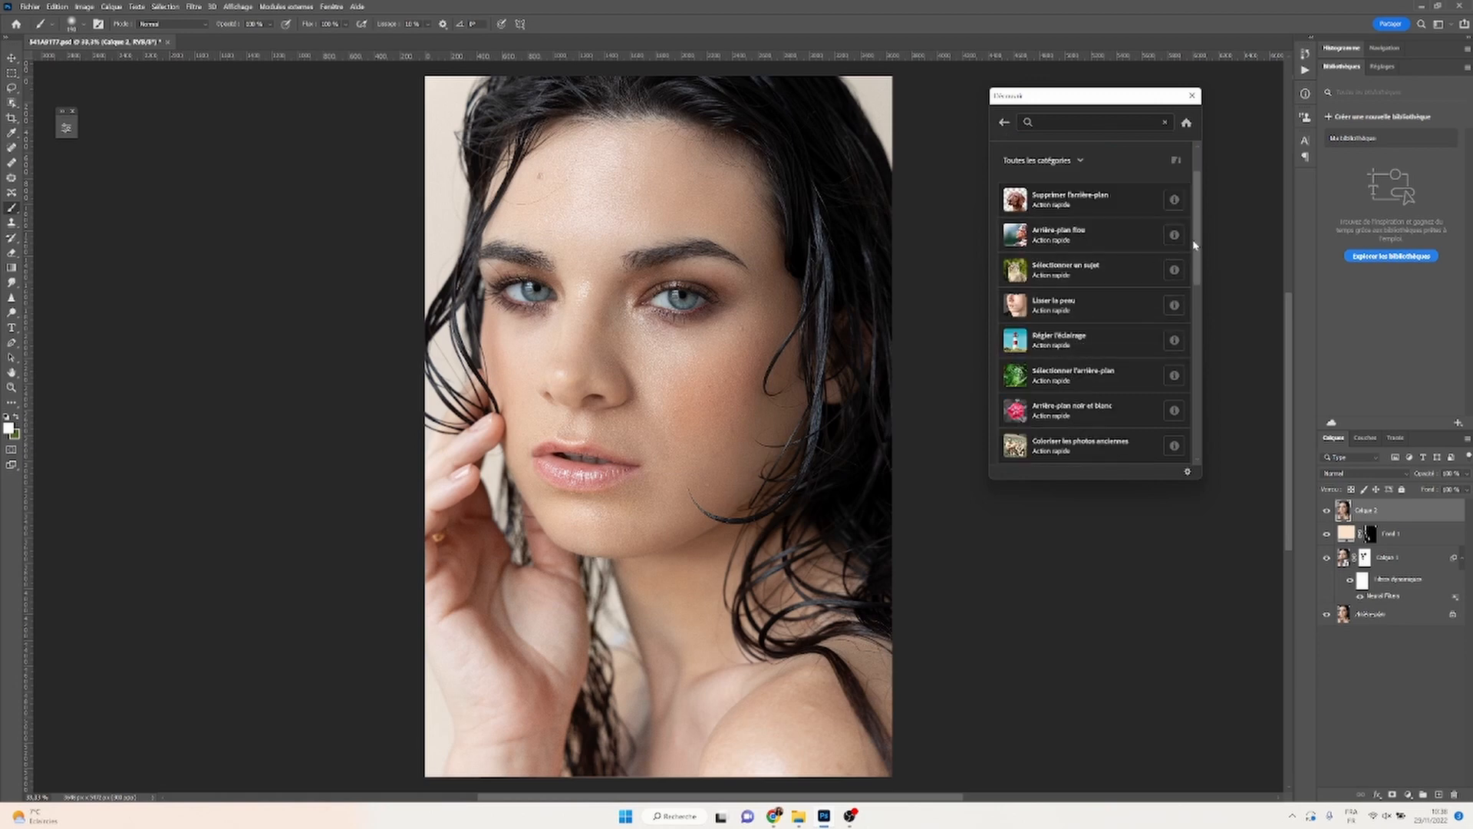
left_click_drag(1195, 244, 1215, 271)
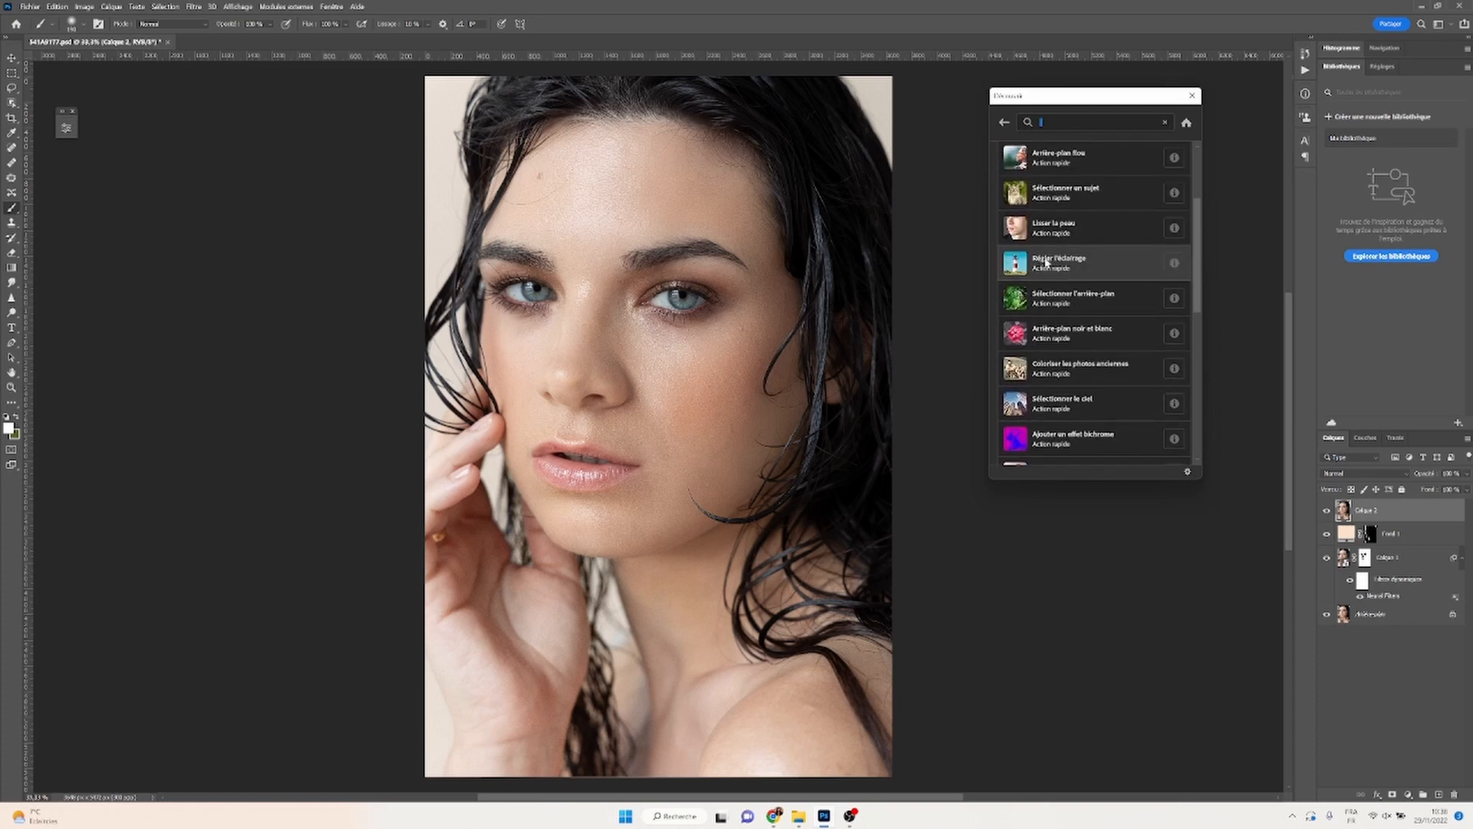
left_click(1046, 262)
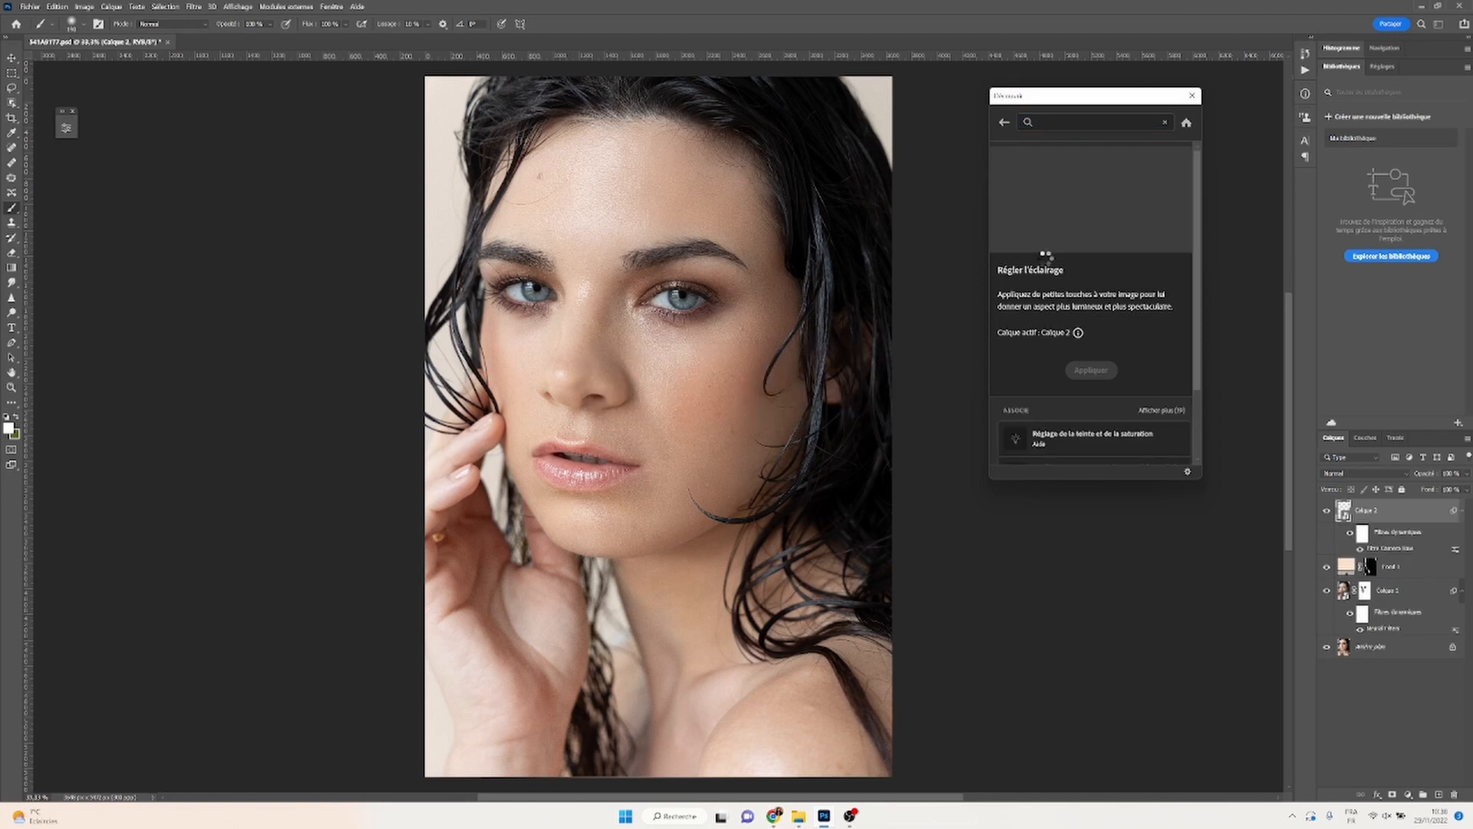
left_click(1045, 261)
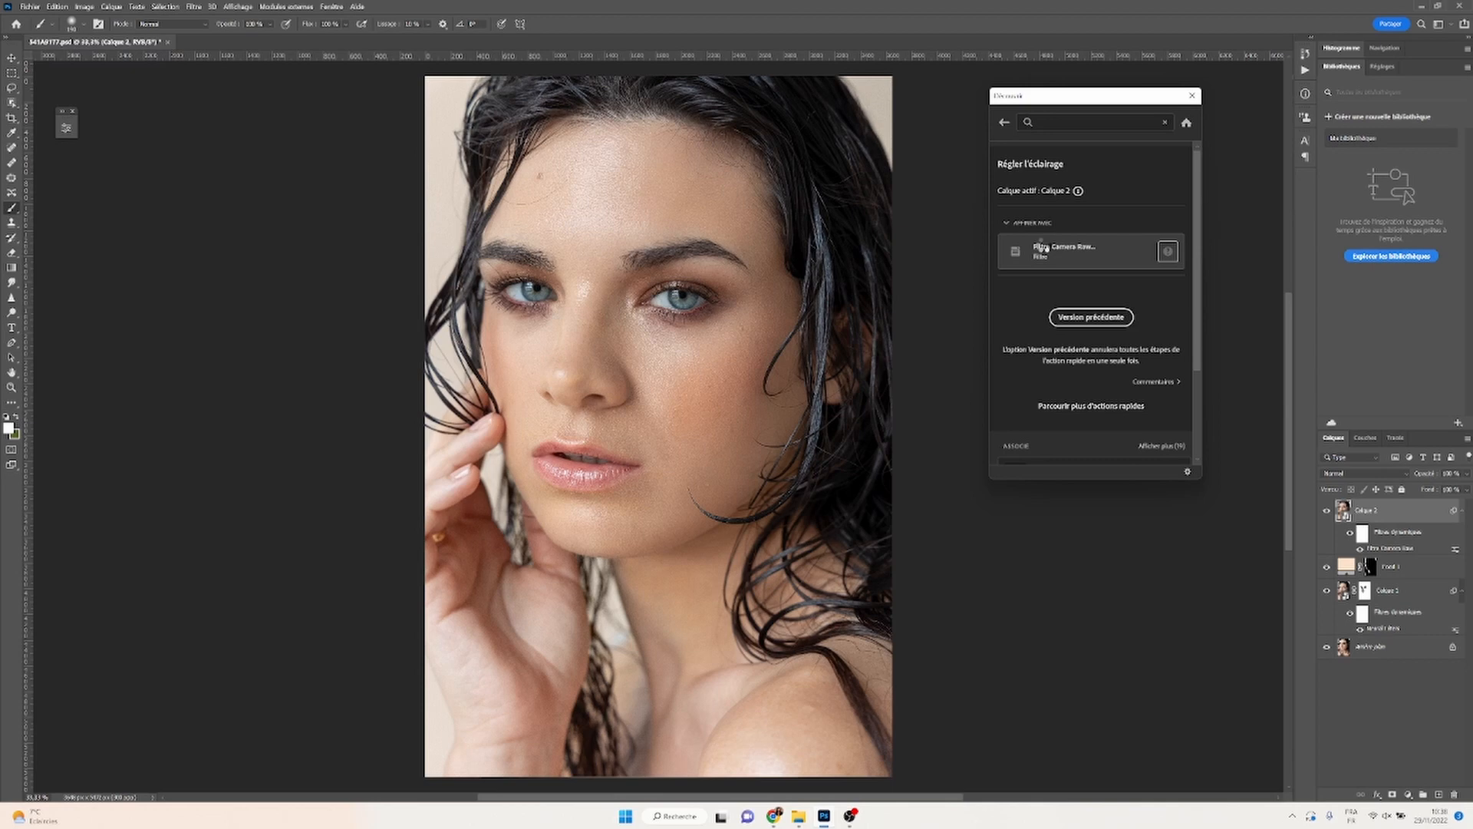
Open the Camera Raw filter of Calque 2 for editing and reset both Vibrance and Saturation to 0.
left_click(1043, 247)
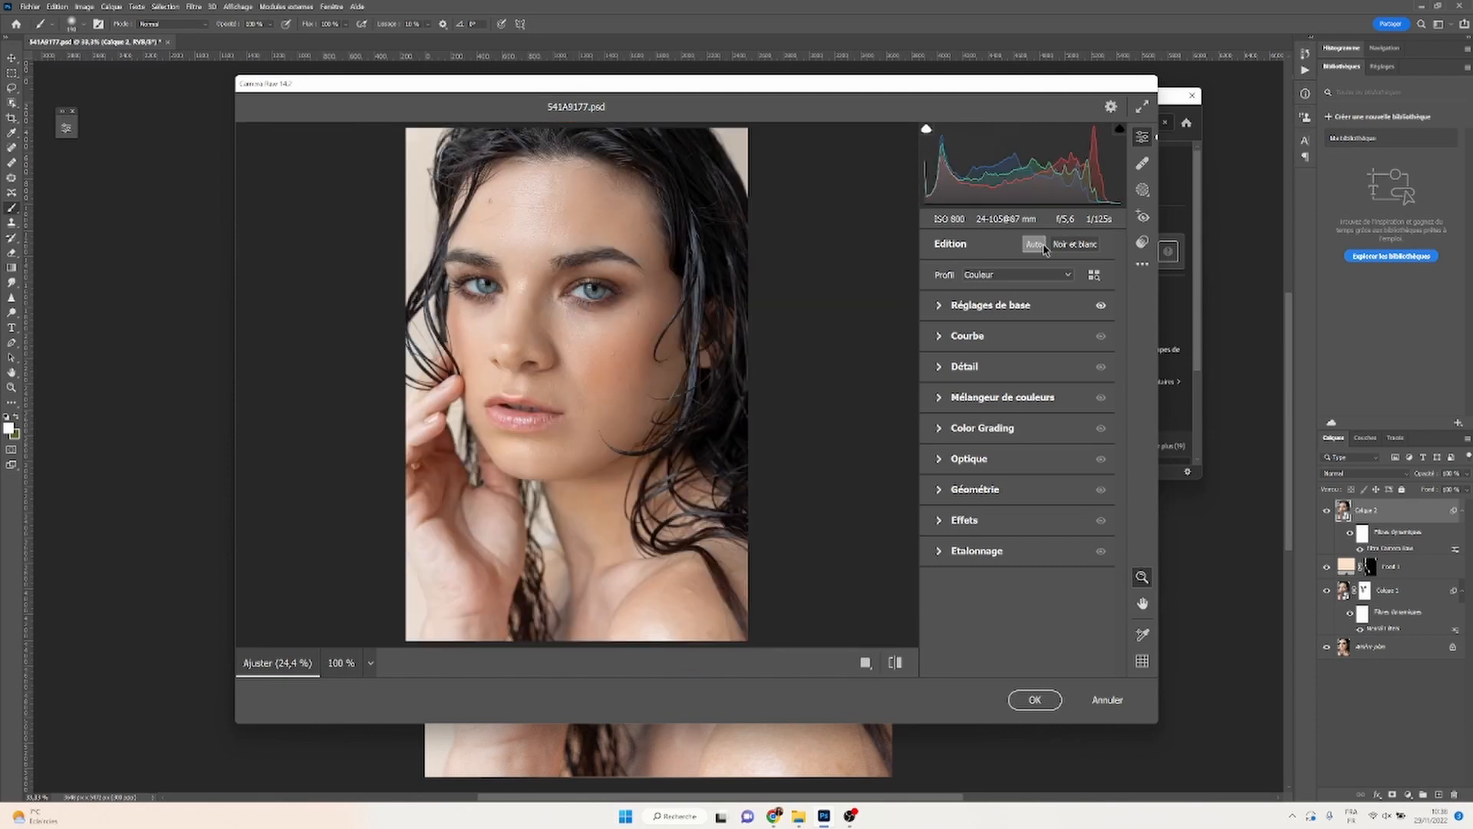
left_click(939, 306)
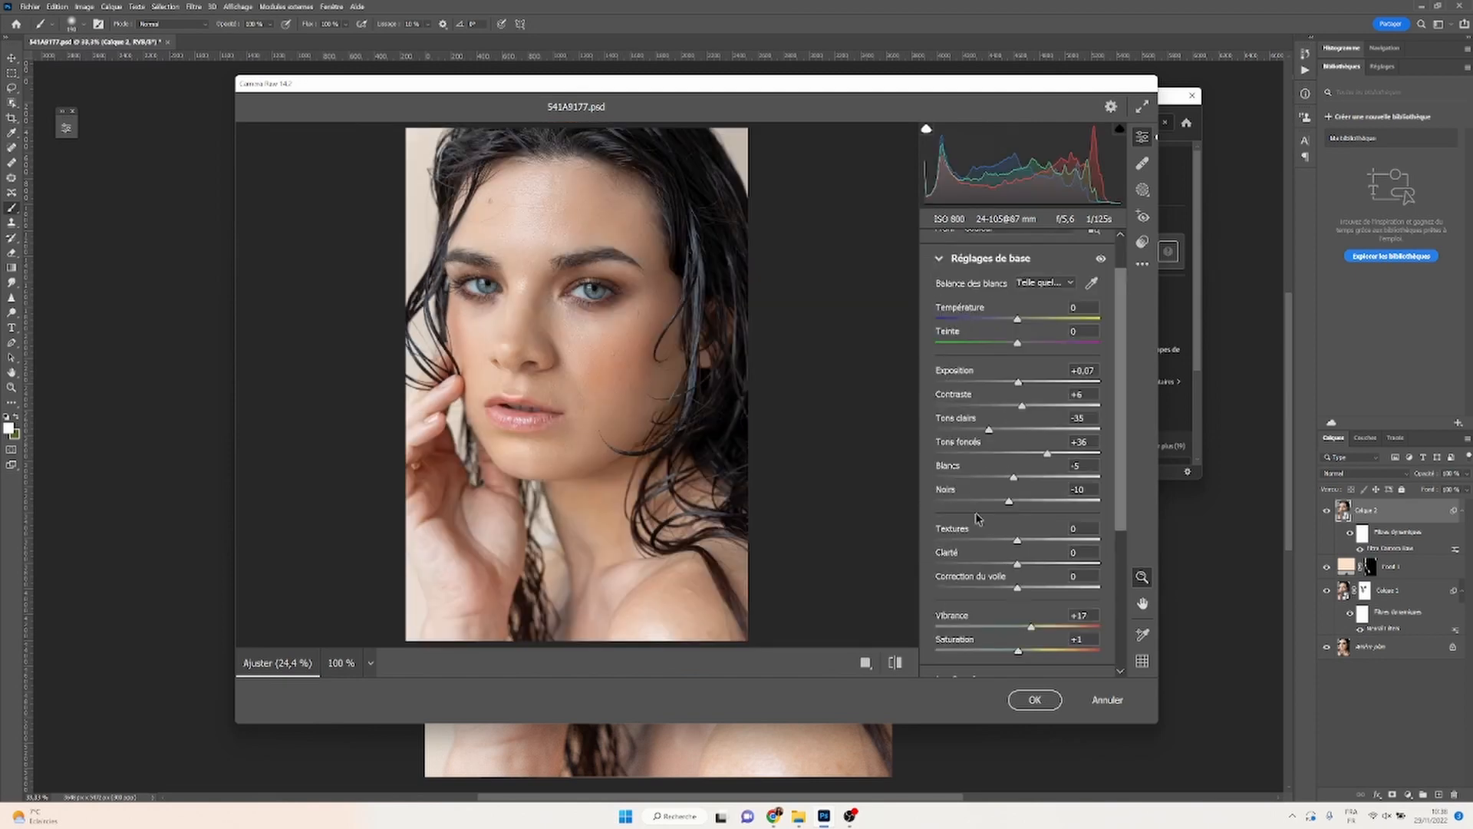
mouse_move(1124, 477)
left_mouse_down()
mouse_move(1119, 505)
mouse_move(1120, 491)
left_mouse_up()
left_click(1036, 590)
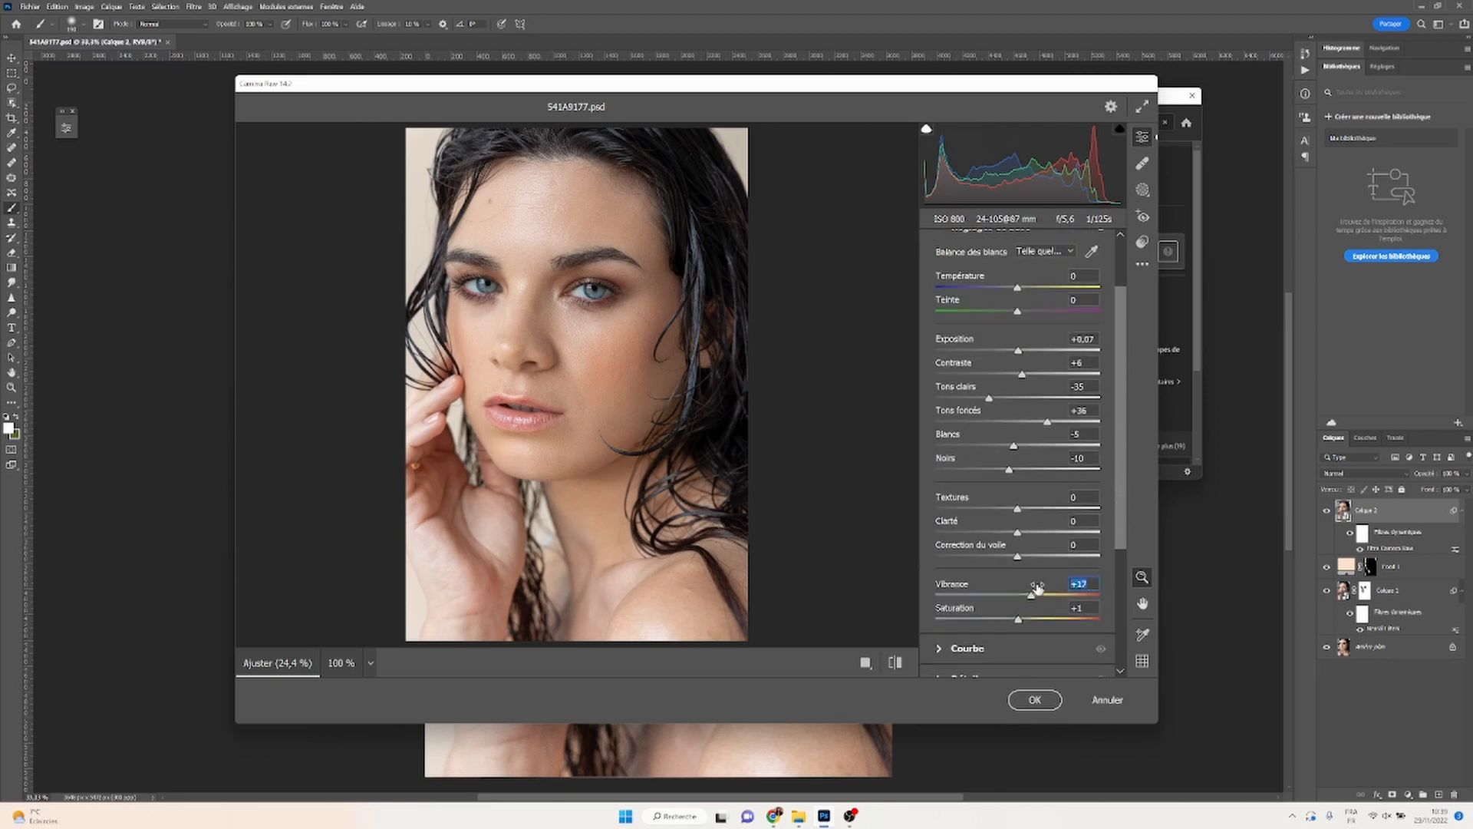
double_click(1036, 589)
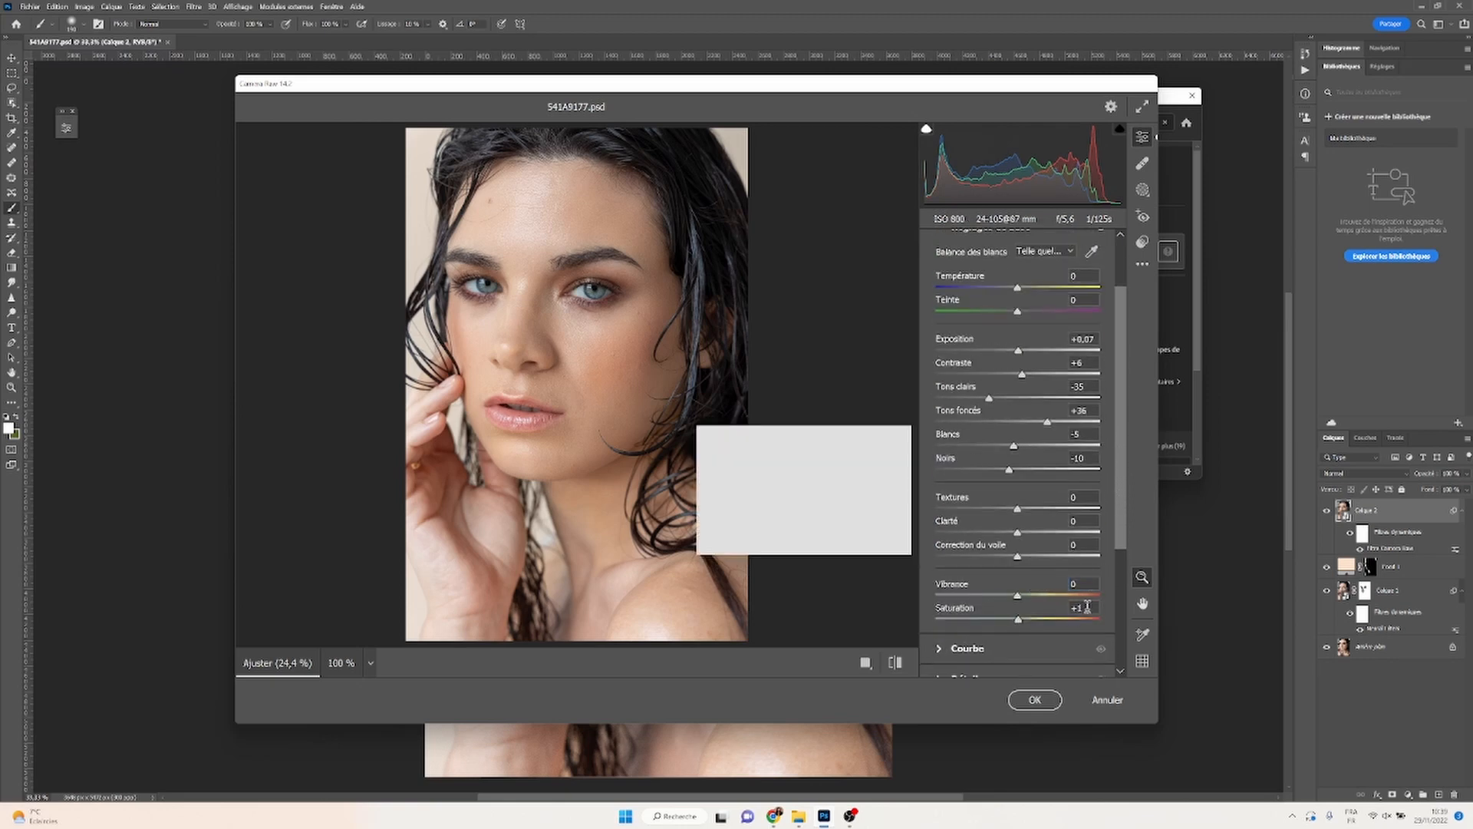
left_click_drag(1087, 607, 1028, 604)
type("0")
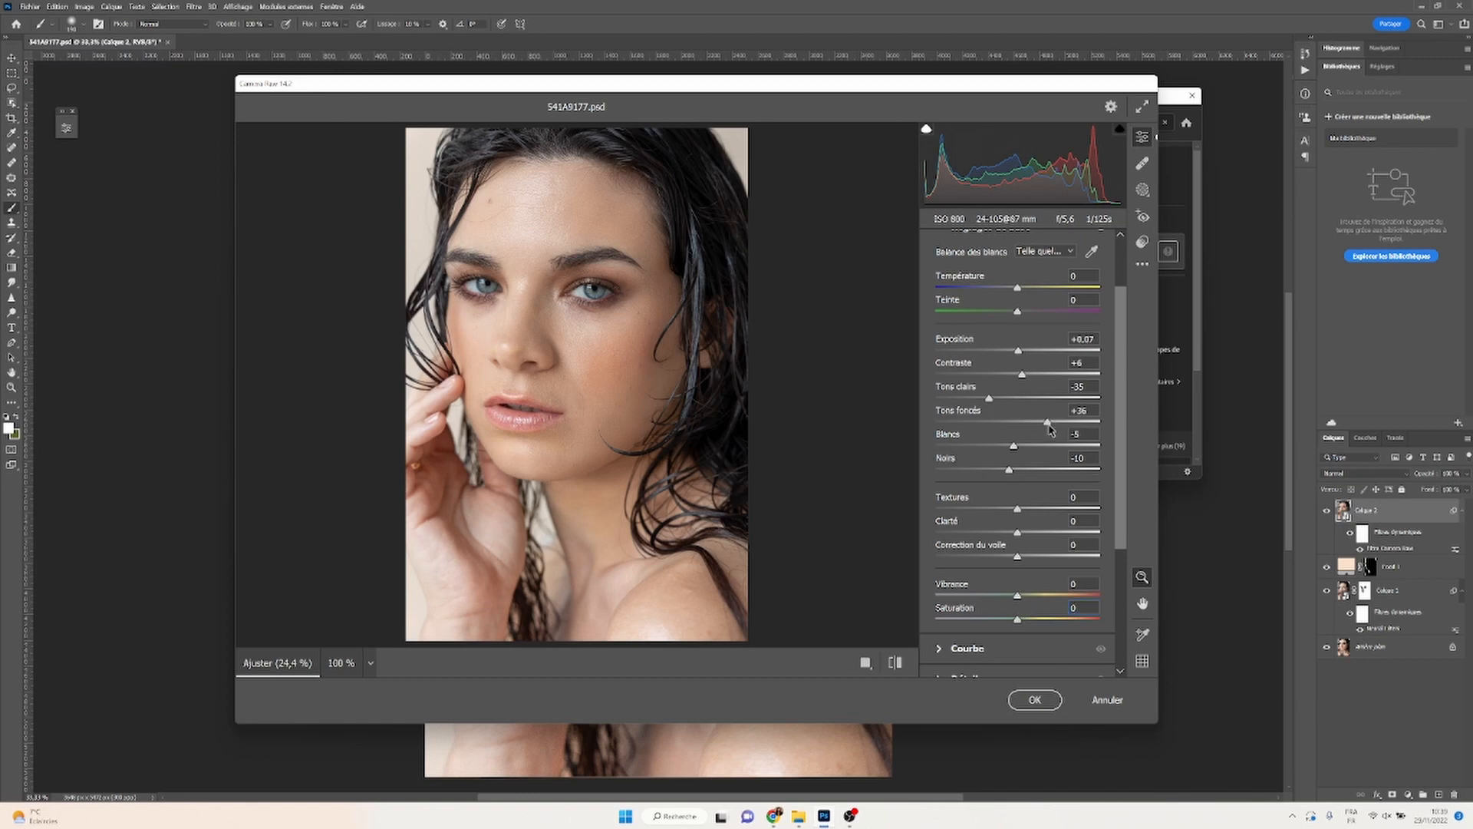
Set Tons foncés to +22, Tons clairs to -24, Exposition to +0,15, Température to -1 and Teinte to +1, and apply the filter.
left_click_drag(1049, 426, 1001, 403)
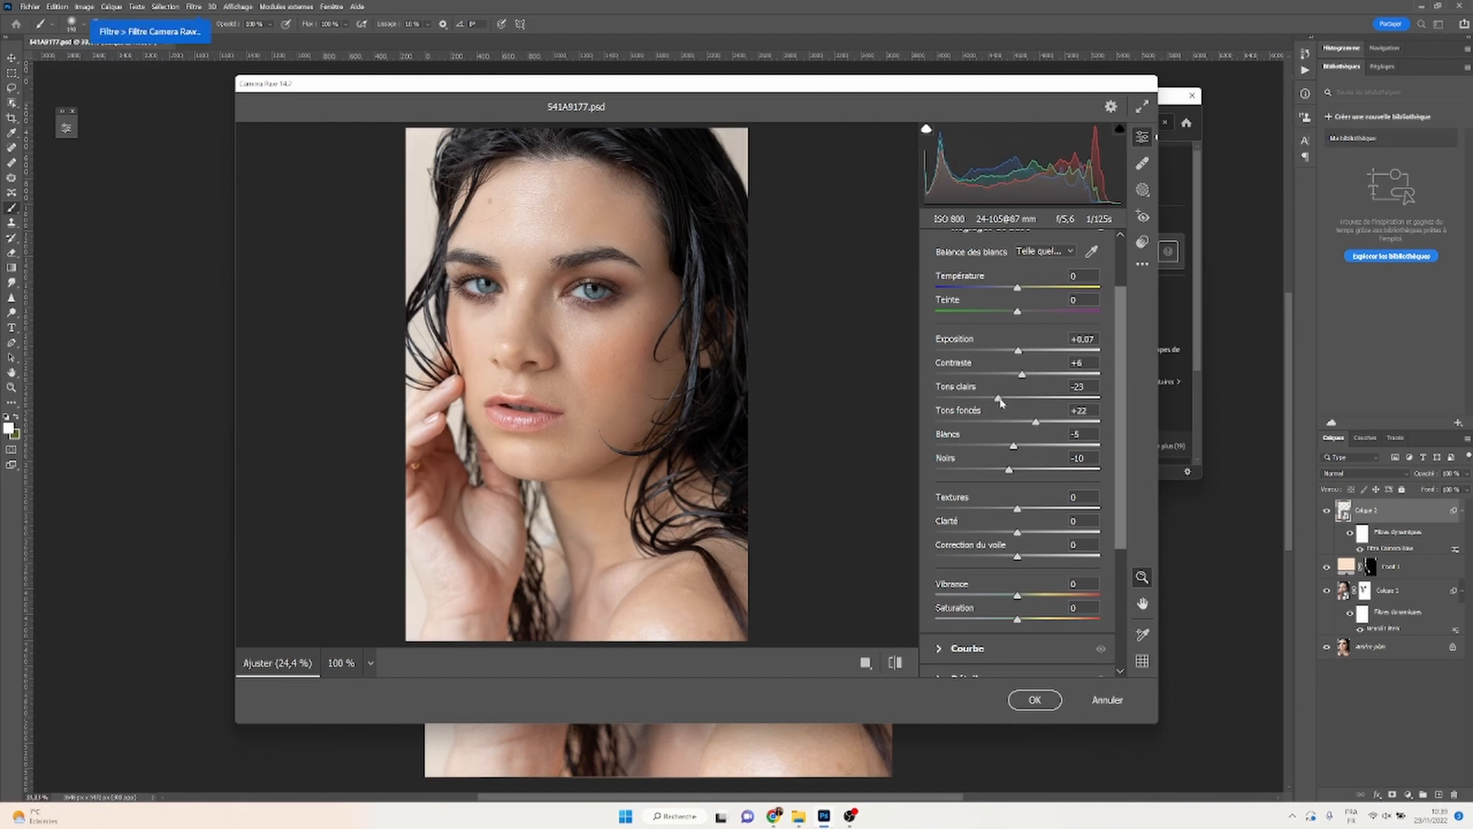
left_click_drag(1019, 352, 1000, 405)
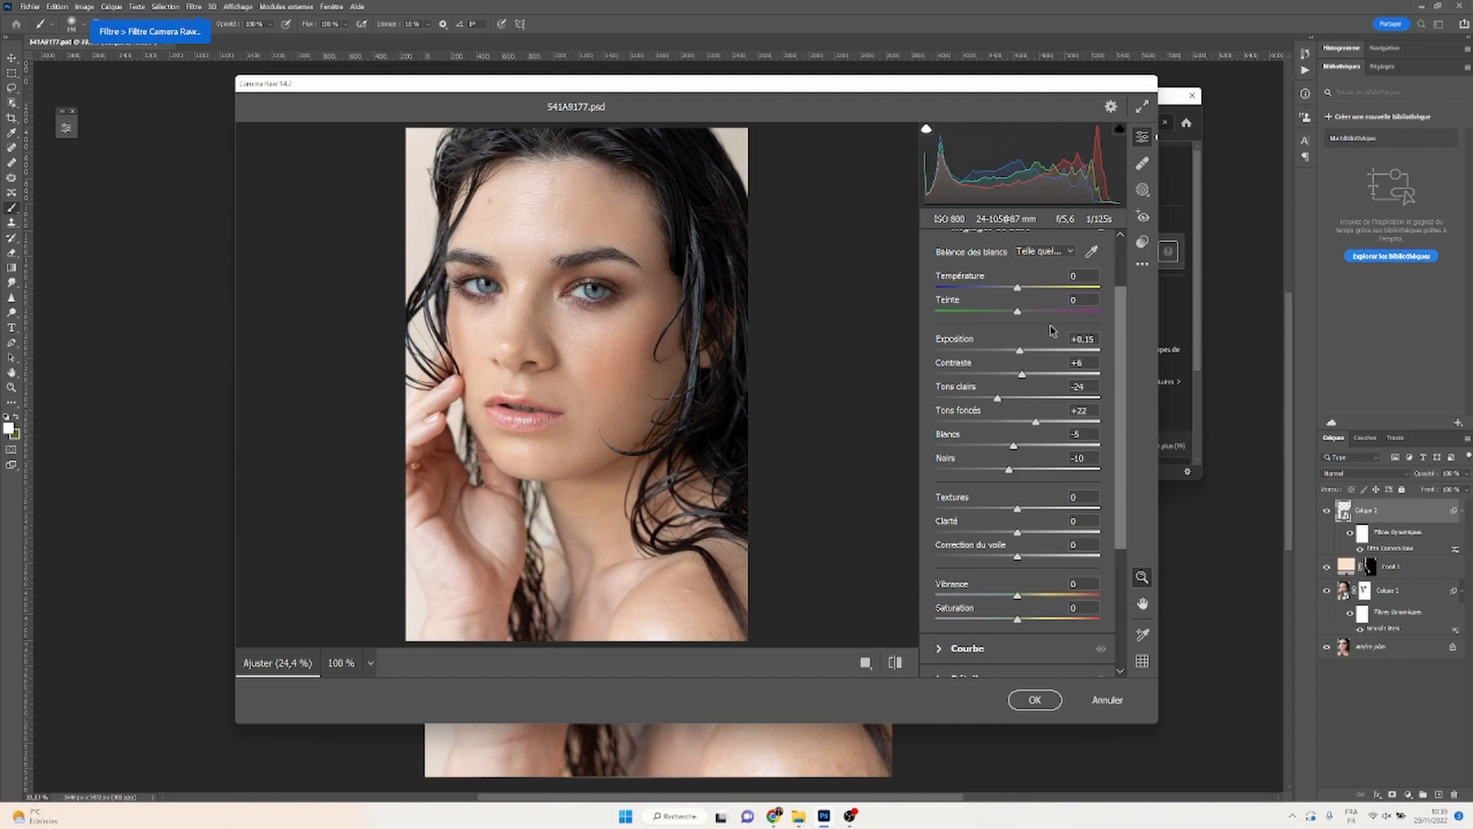
left_click_drag(1017, 290, 1018, 297)
left_click_drag(1018, 316, 1022, 317)
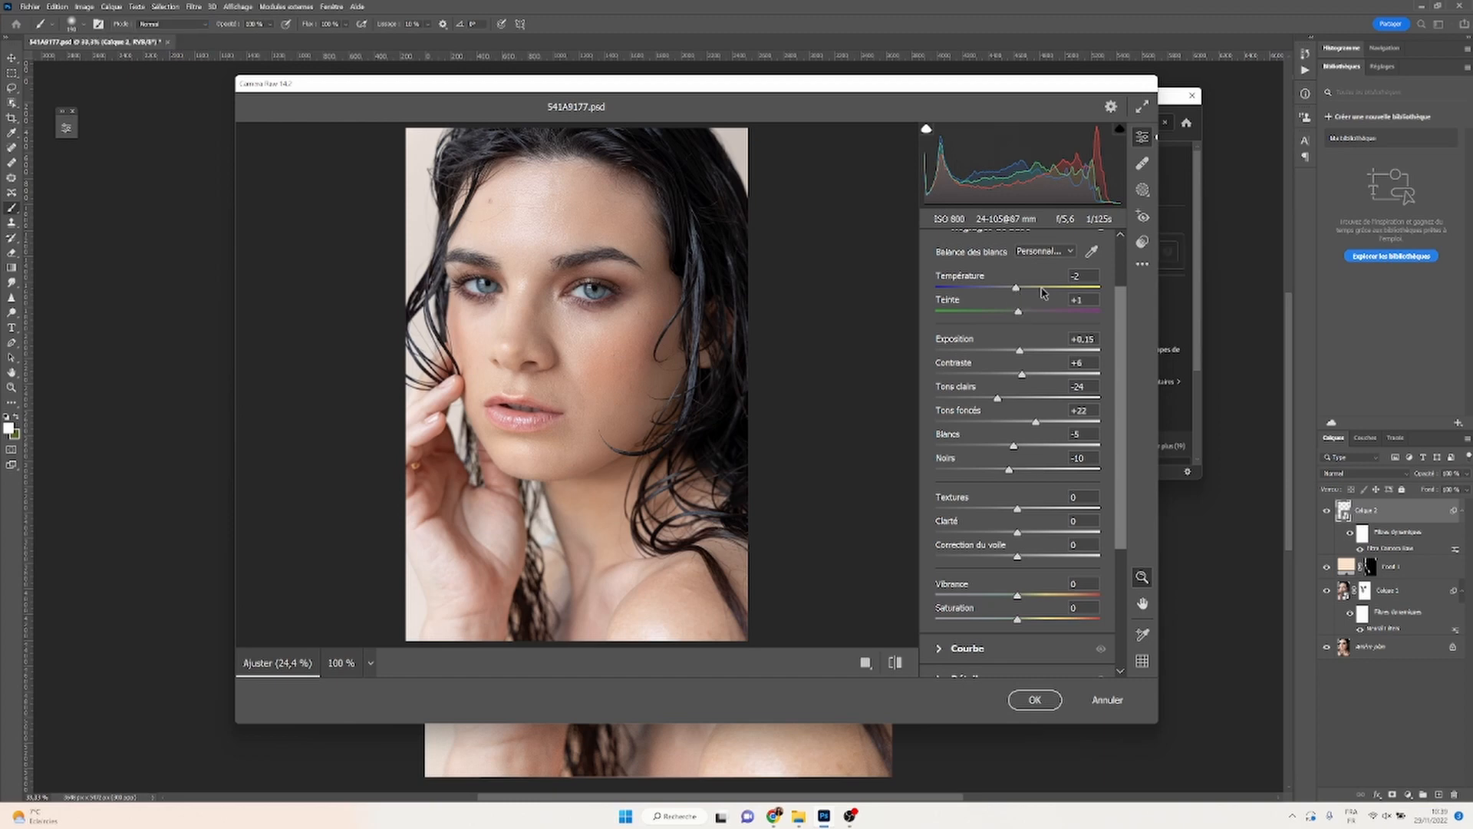
key("Up")
scroll(1109, 361, "down", 3)
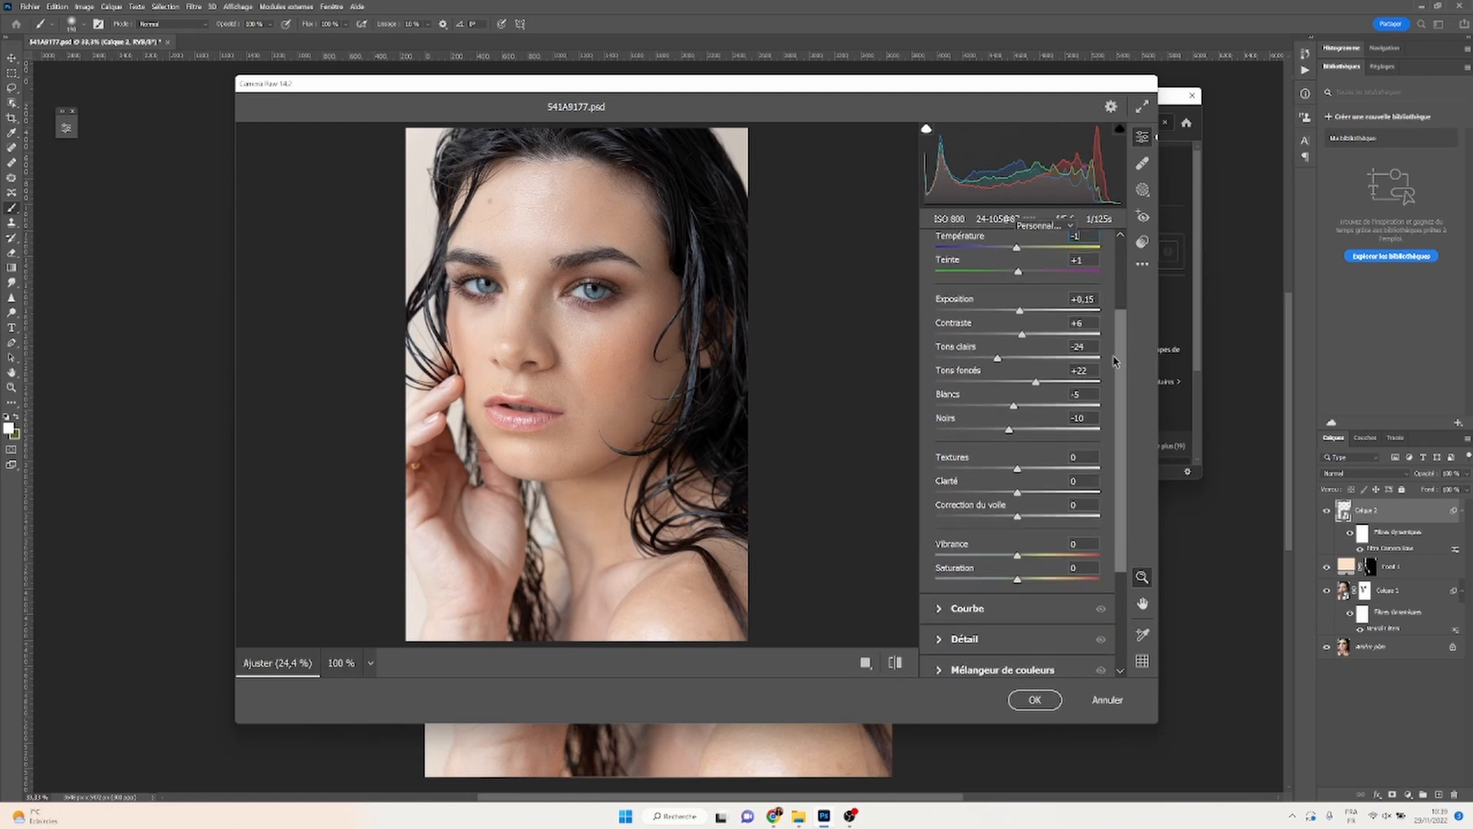
left_click(1022, 700)
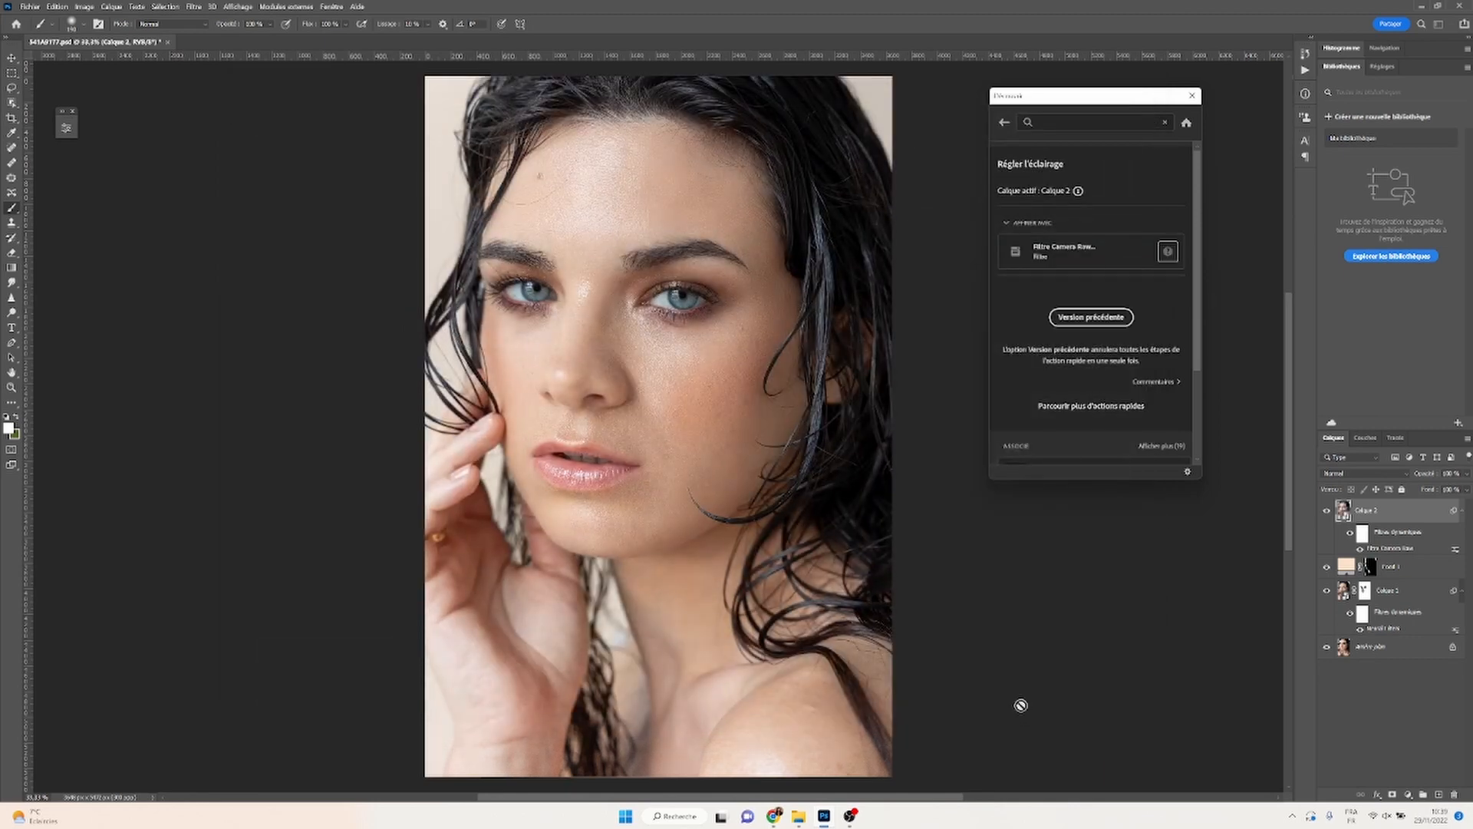
Check Calque 2's lighting effect, reopen its Camera Raw filter and lower Tons clairs to -47.
left_click(1329, 511)
left_click(1329, 511)
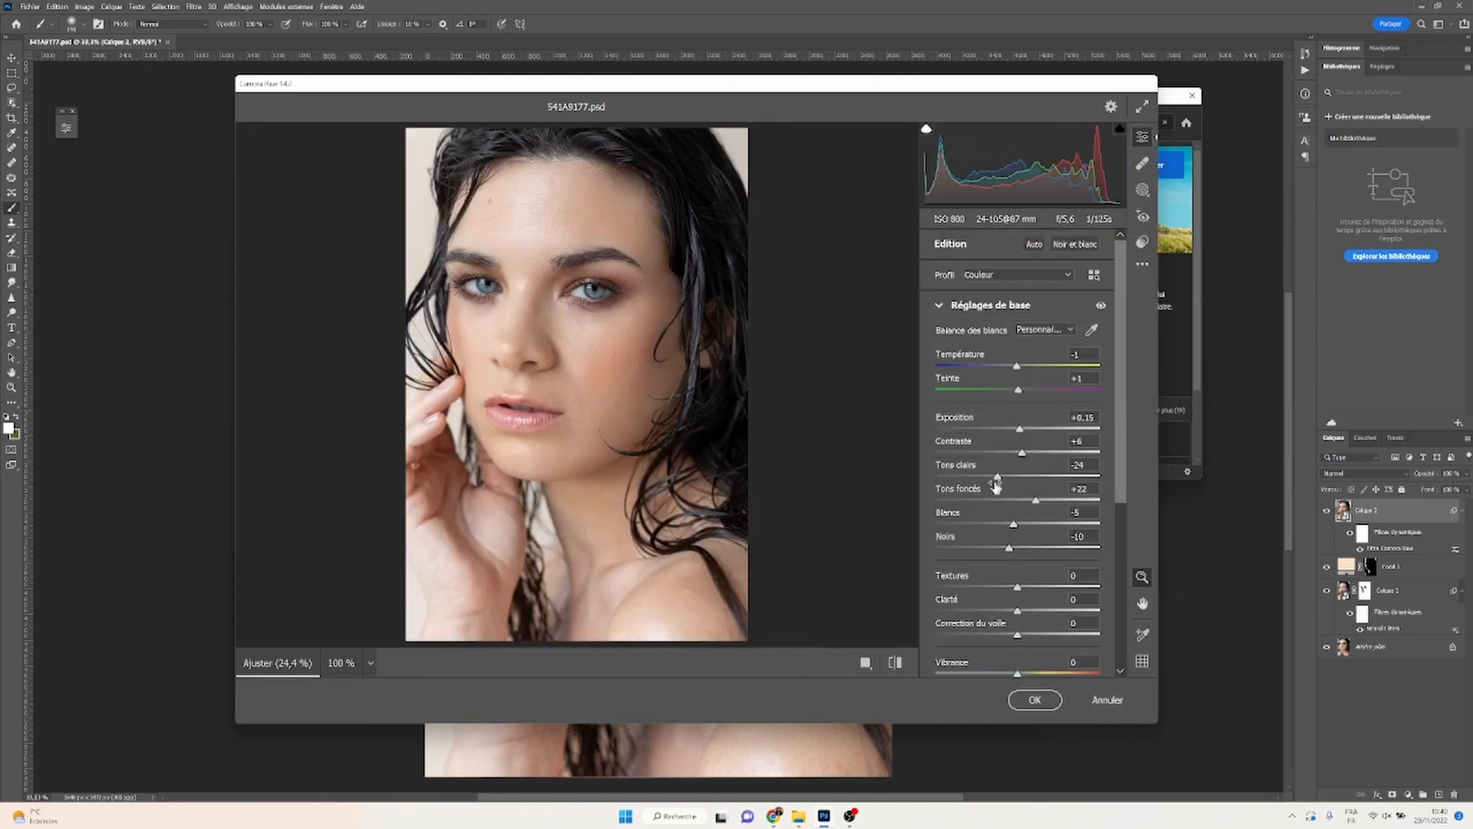
left_click_drag(997, 476, 981, 487)
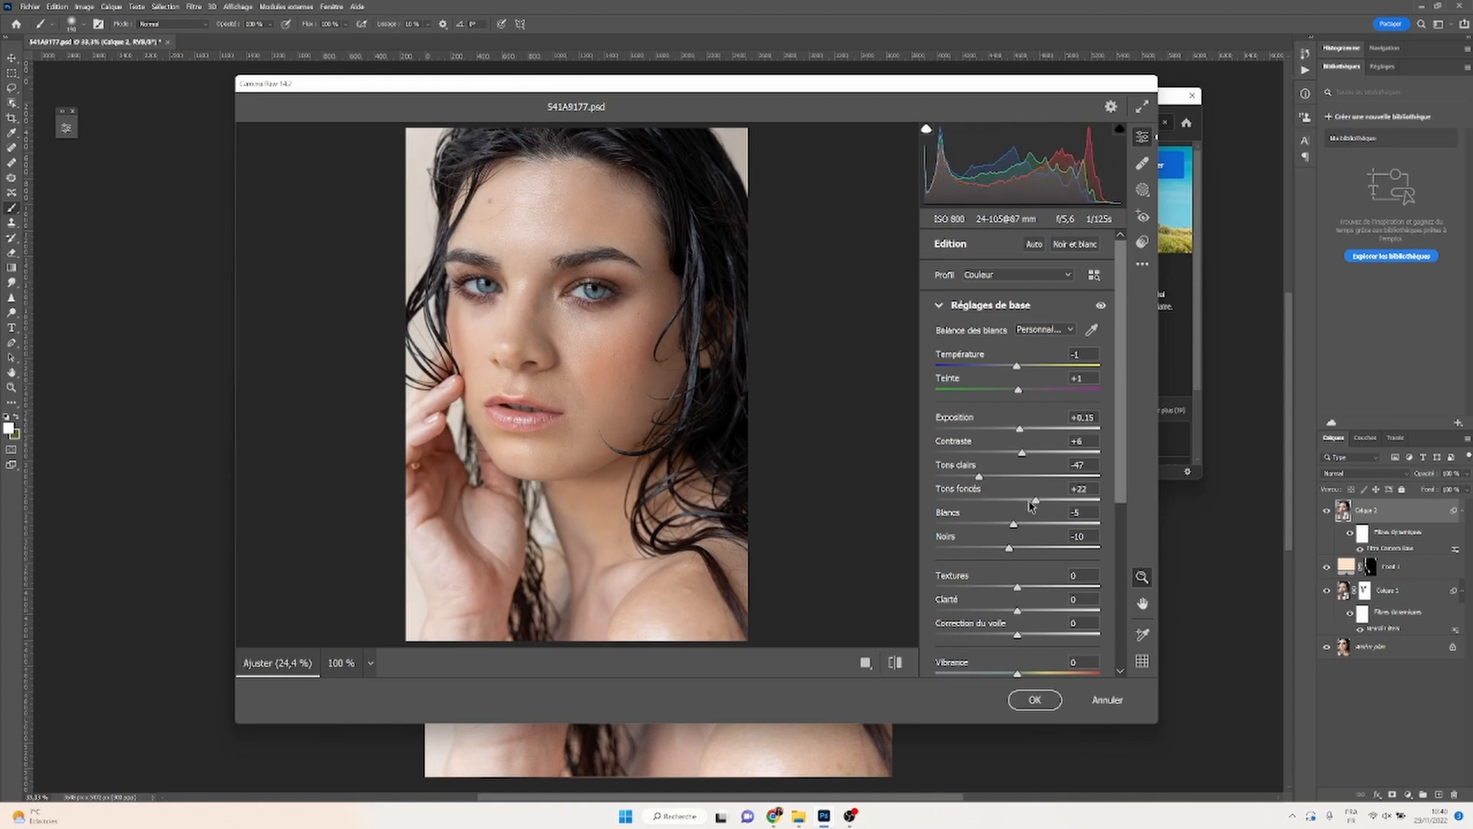
left_click(1035, 699)
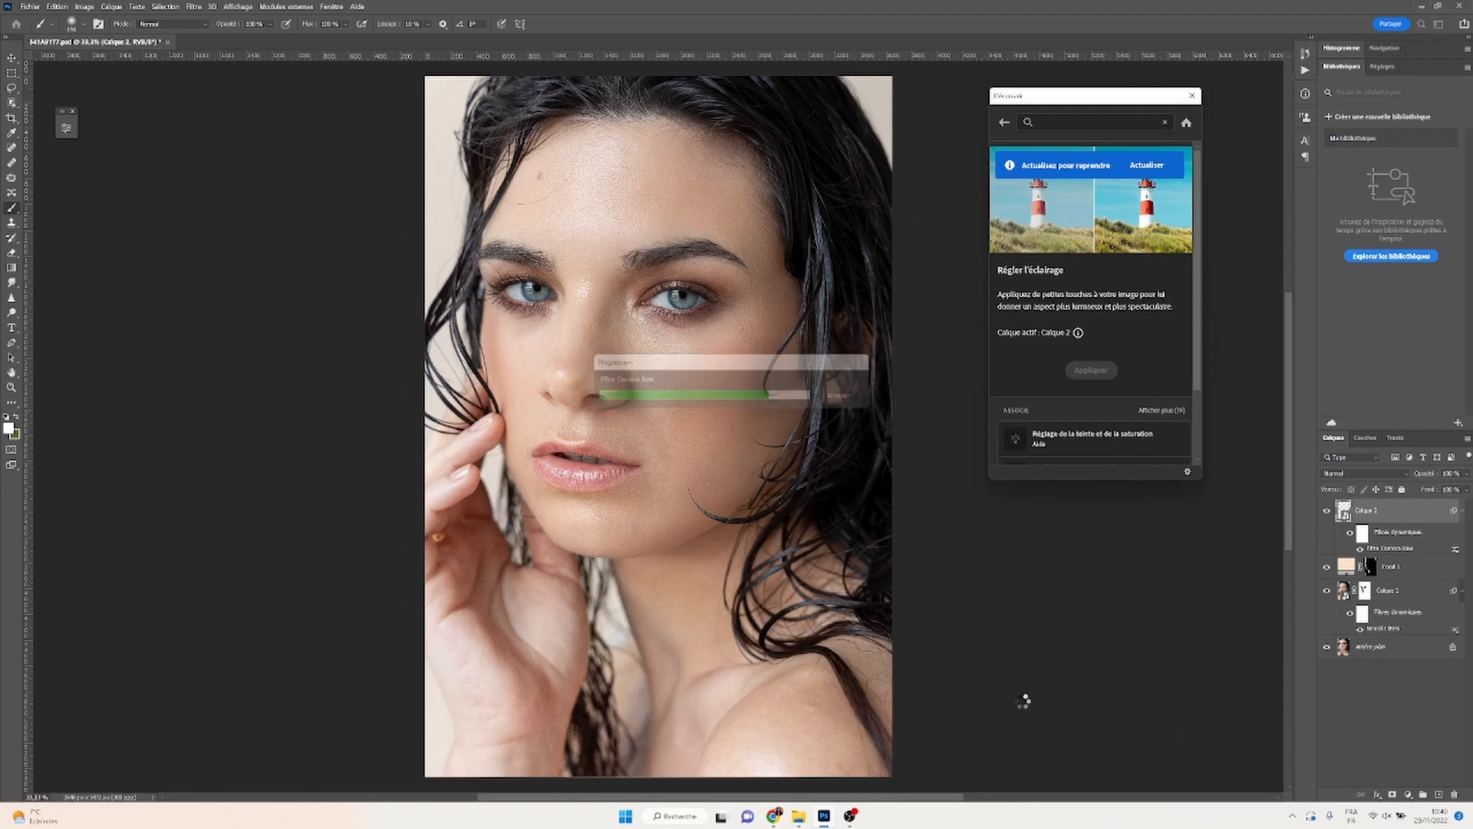
Compare the original background layer alone with the full retouched layer stack.
left_click(1326, 651, "alt")
left_click(1327, 651, "alt")
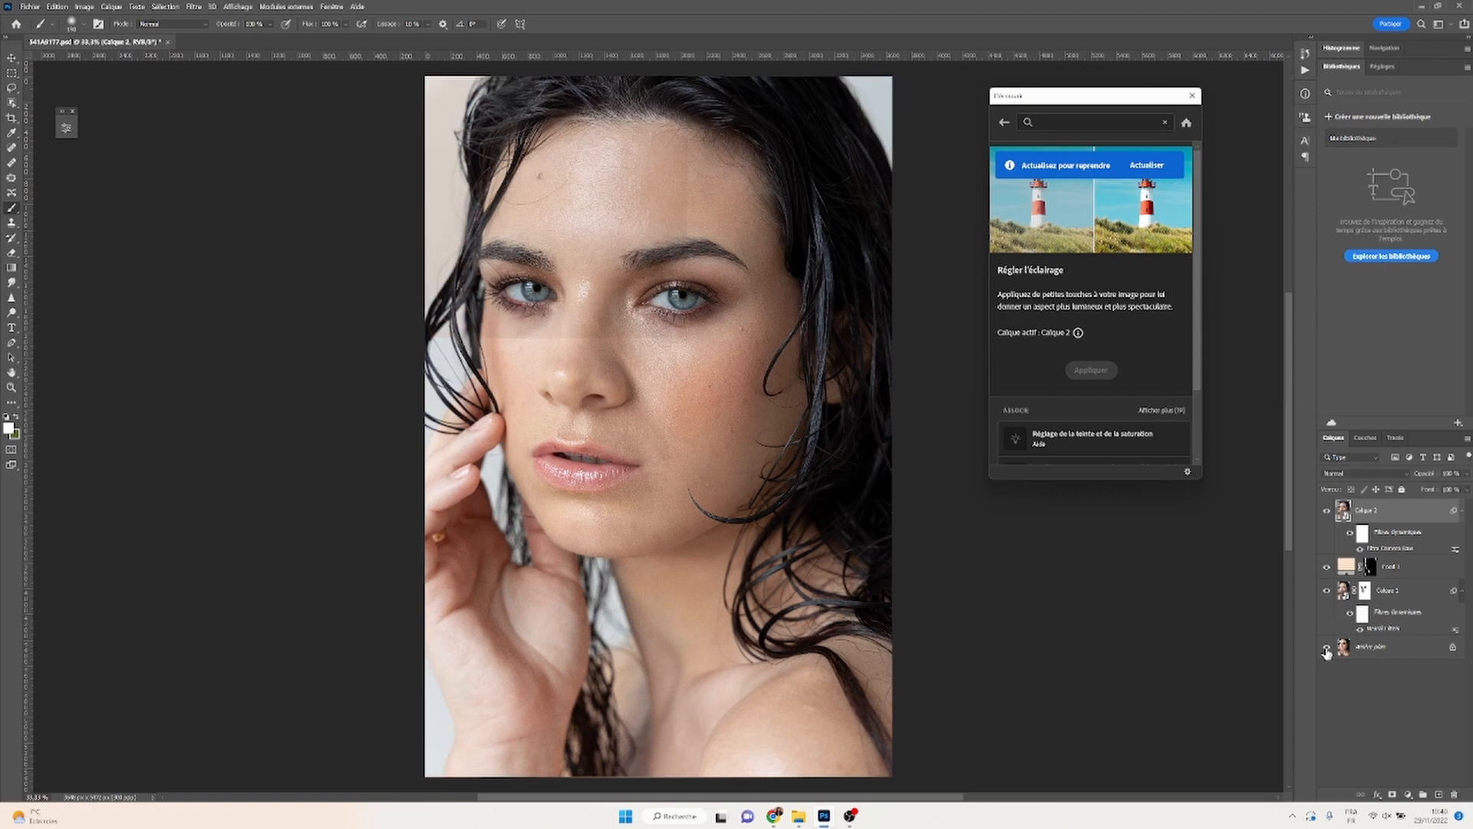
left_click(1327, 651, "alt")
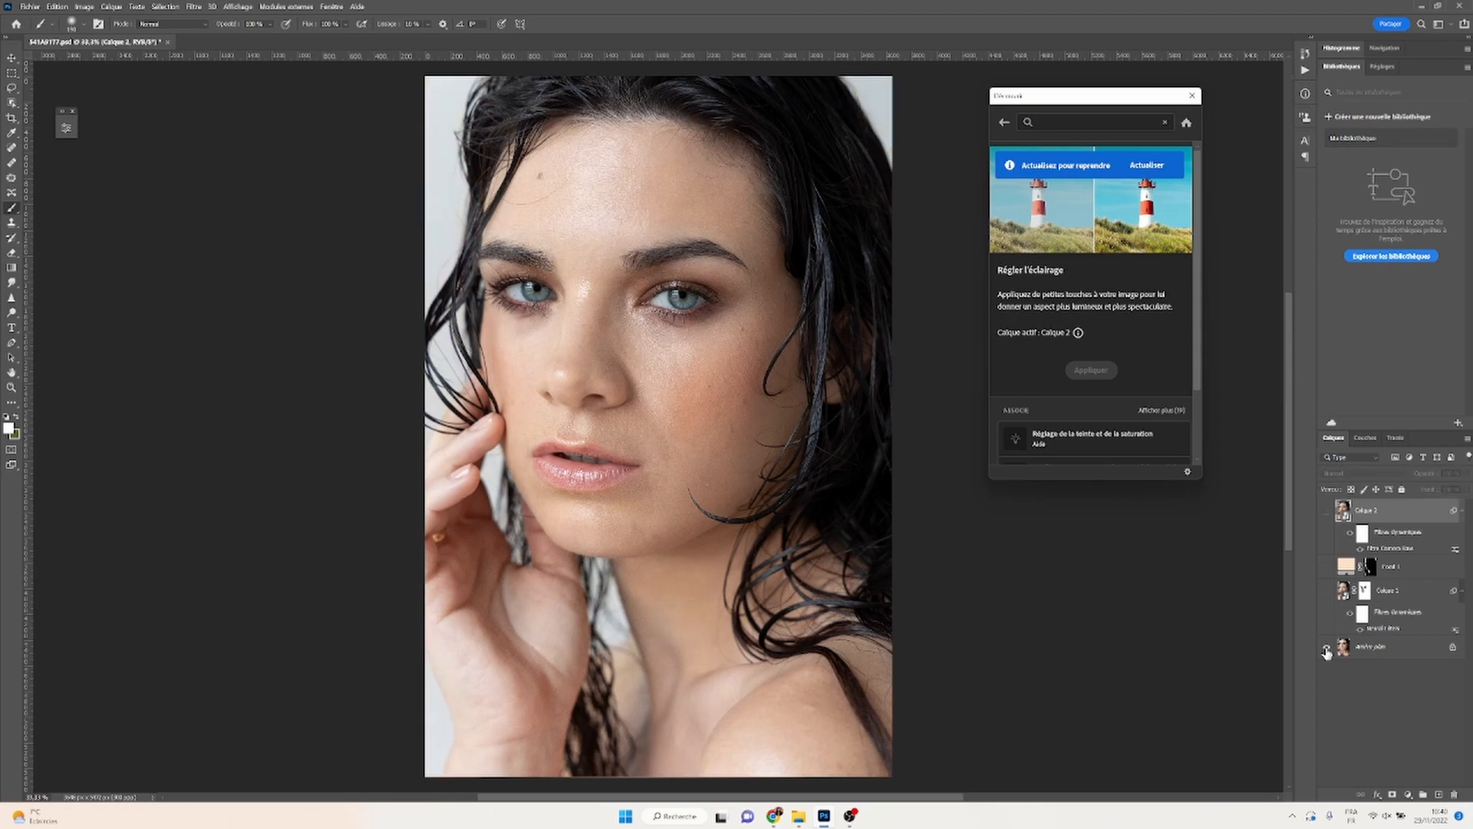
left_click(1327, 650, "alt")
left_click(1327, 650, "alt")
left_click(1326, 651, "alt")
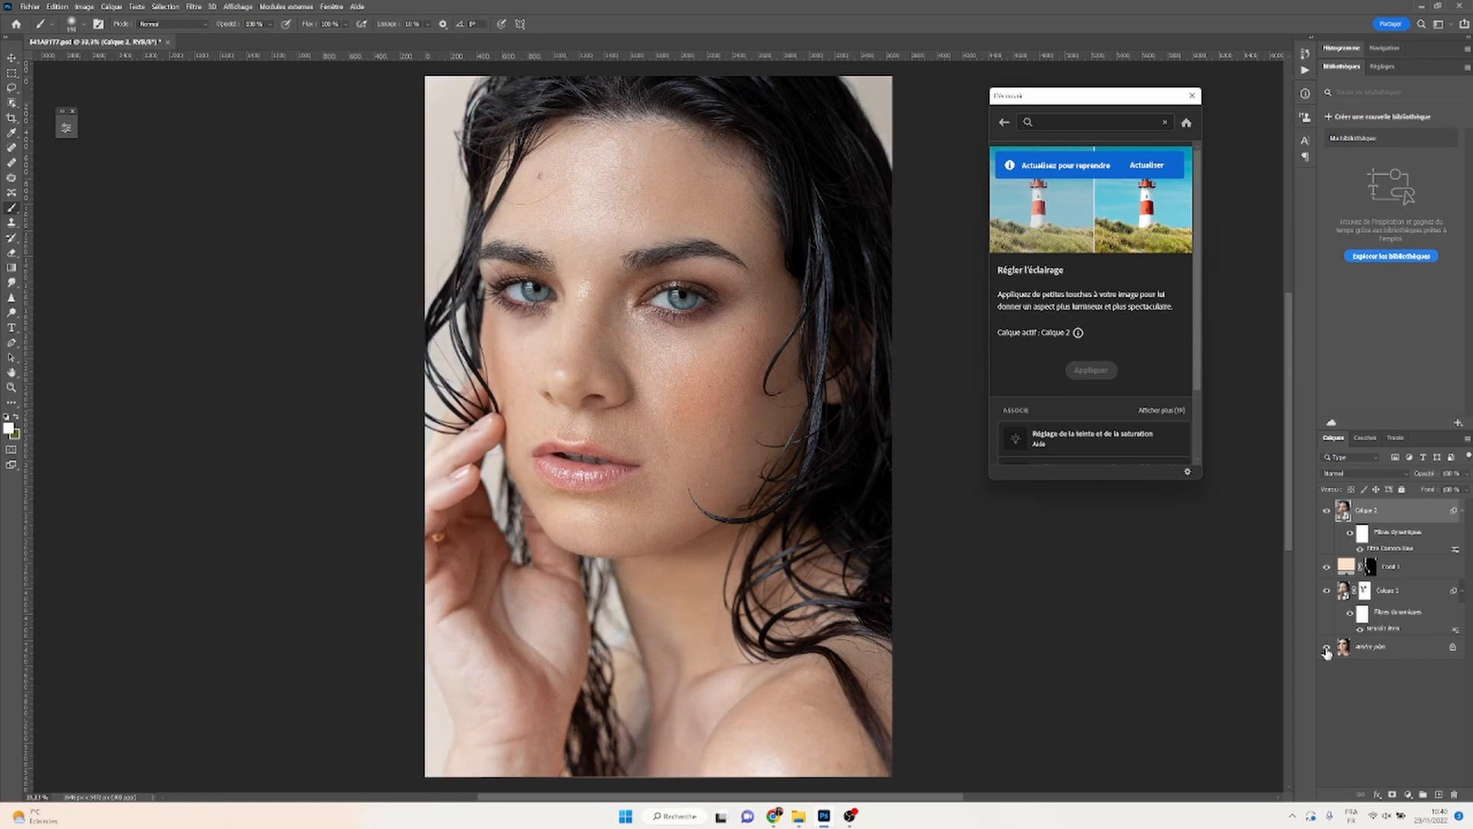
left_click(1327, 651, "alt")
left_click(1327, 651, "alt")
Stamp all visible layers into a new top layer and apply the Ajouter un halo quick action to it.
left_click(1005, 123)
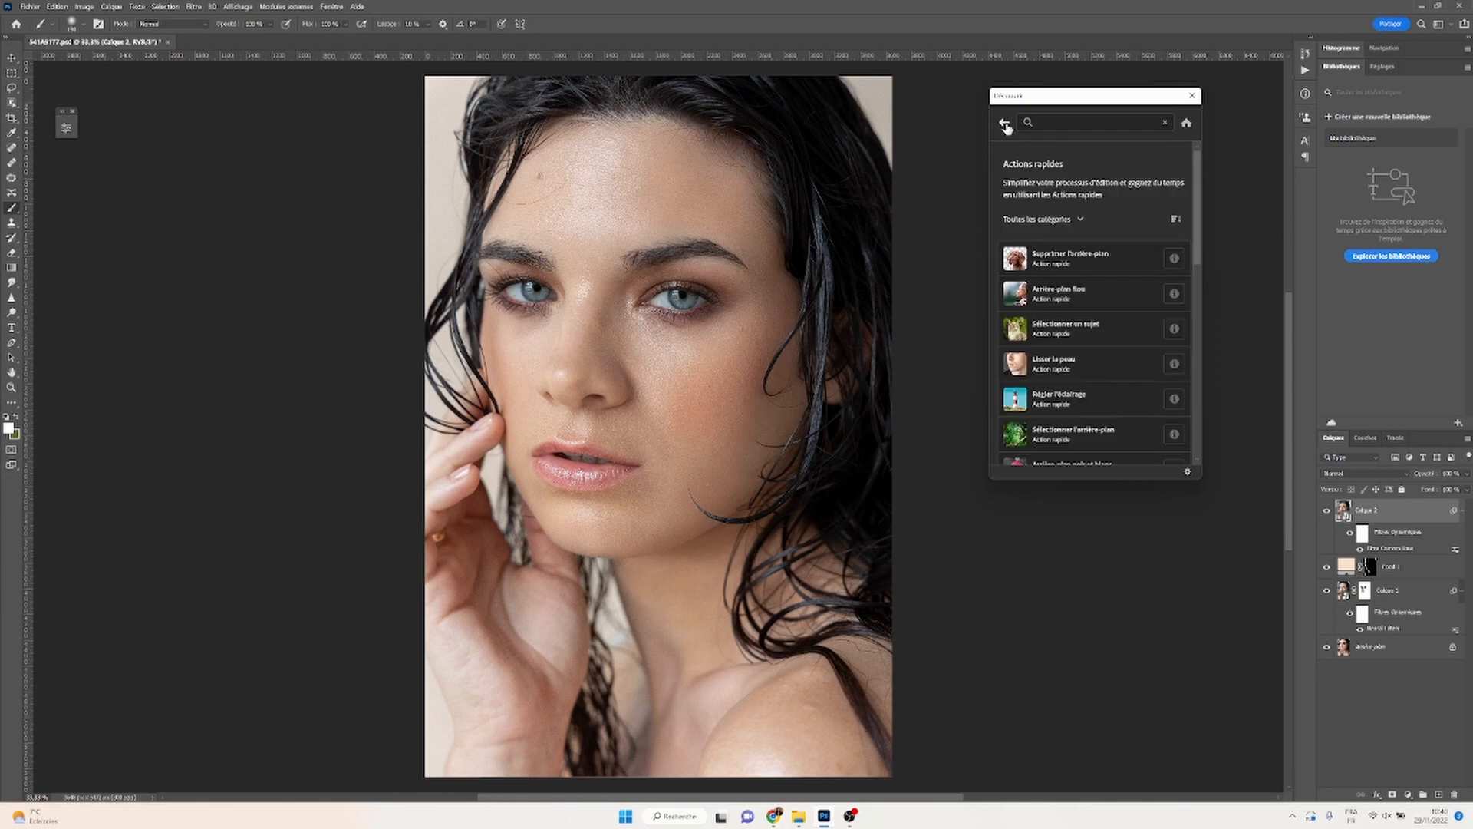
scroll(1191, 244, "down", 3)
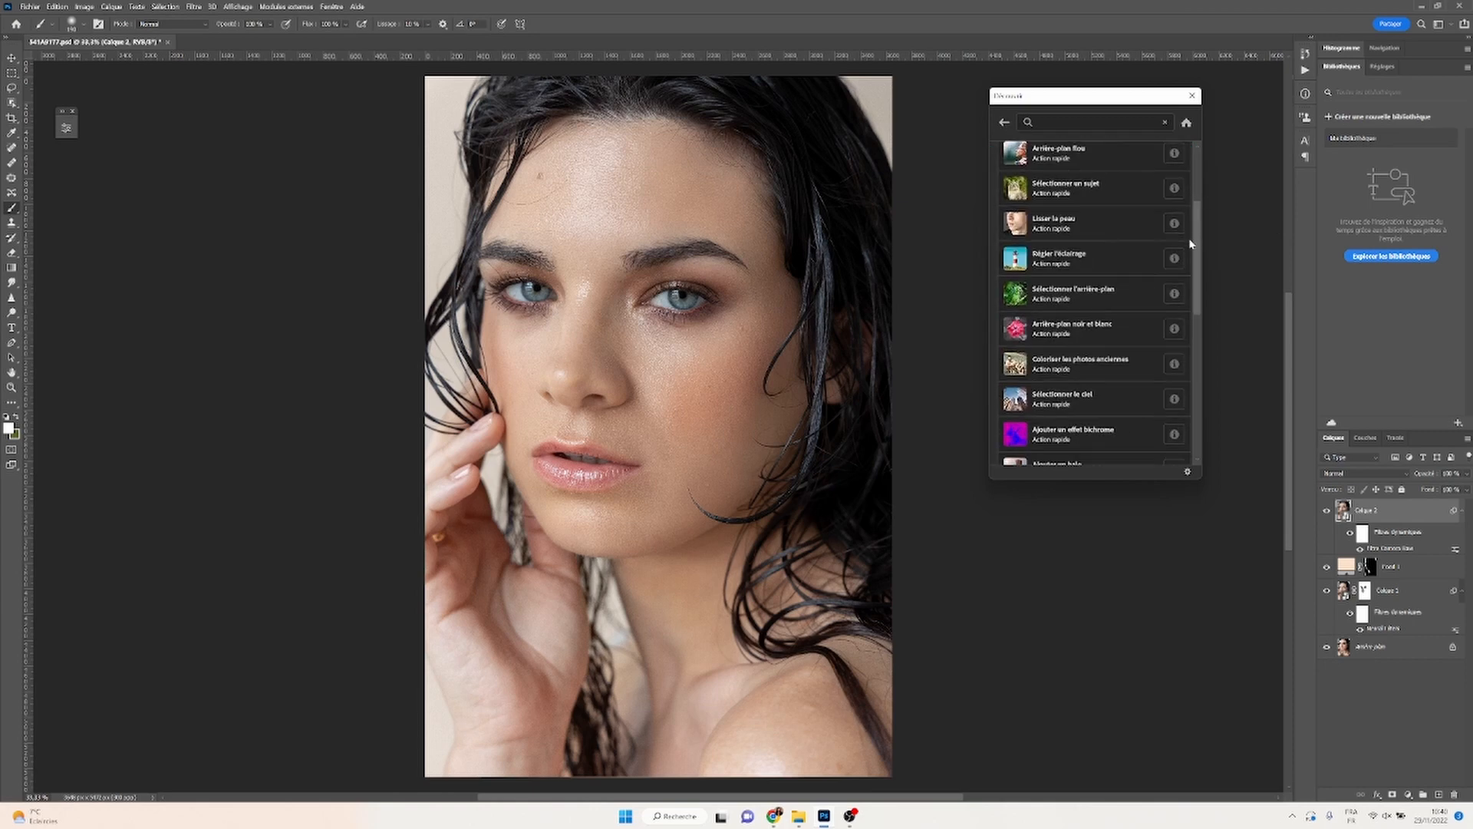
scroll(1191, 244, "down", 3)
key("ctrl+shift+alt+e")
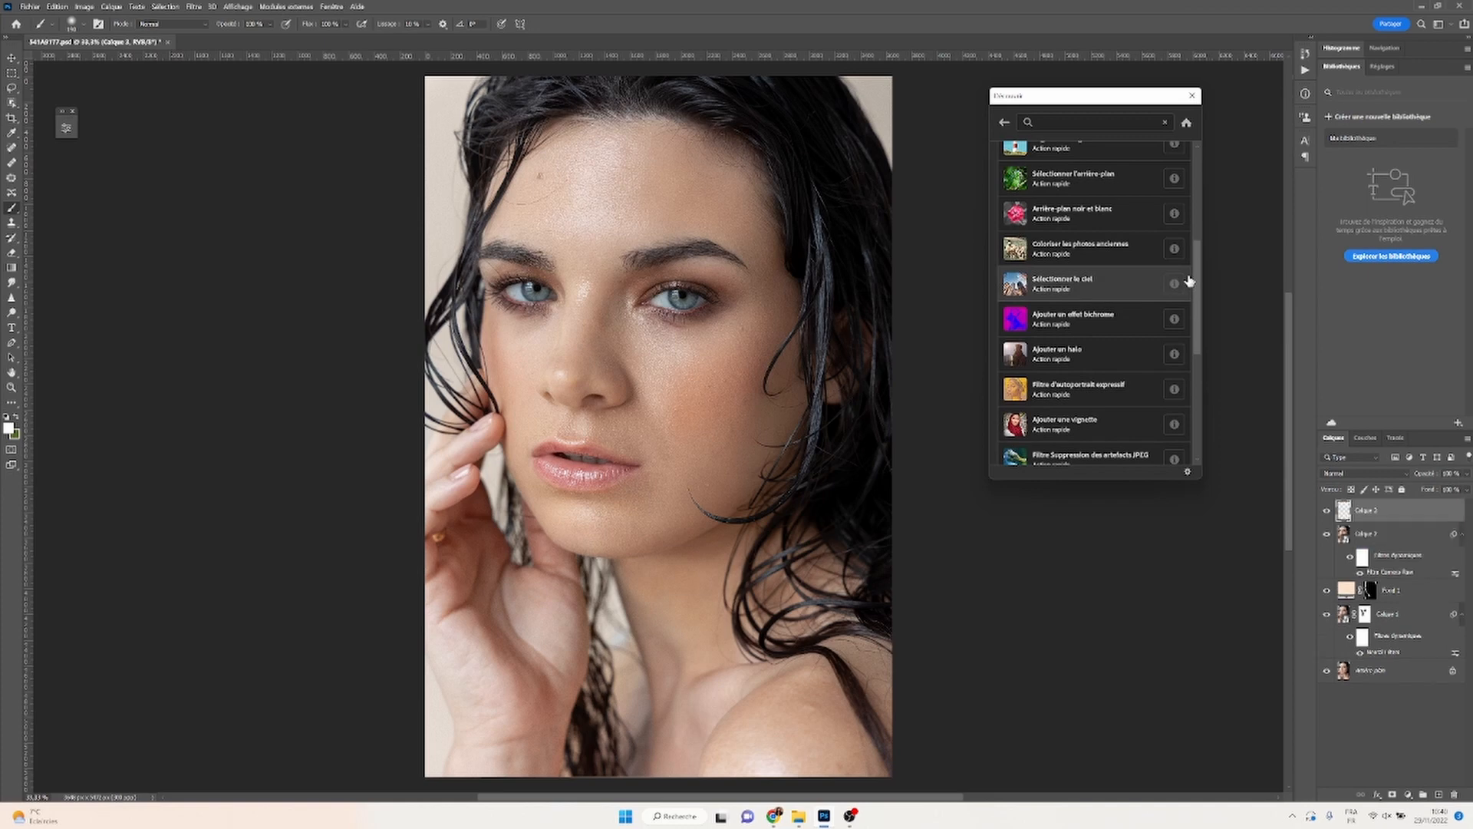
scroll(1195, 280, "down", 1)
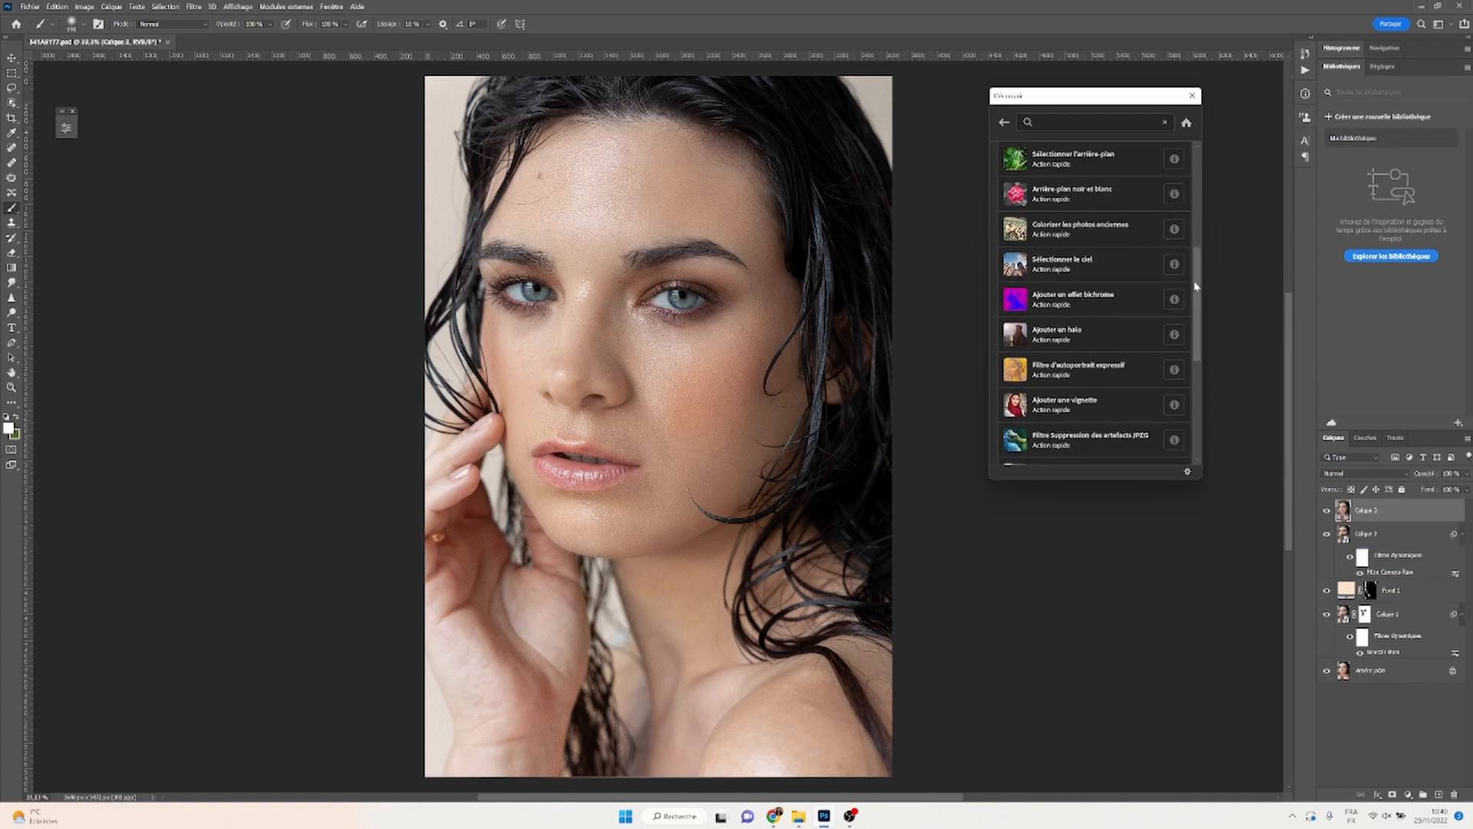
left_click(1060, 333)
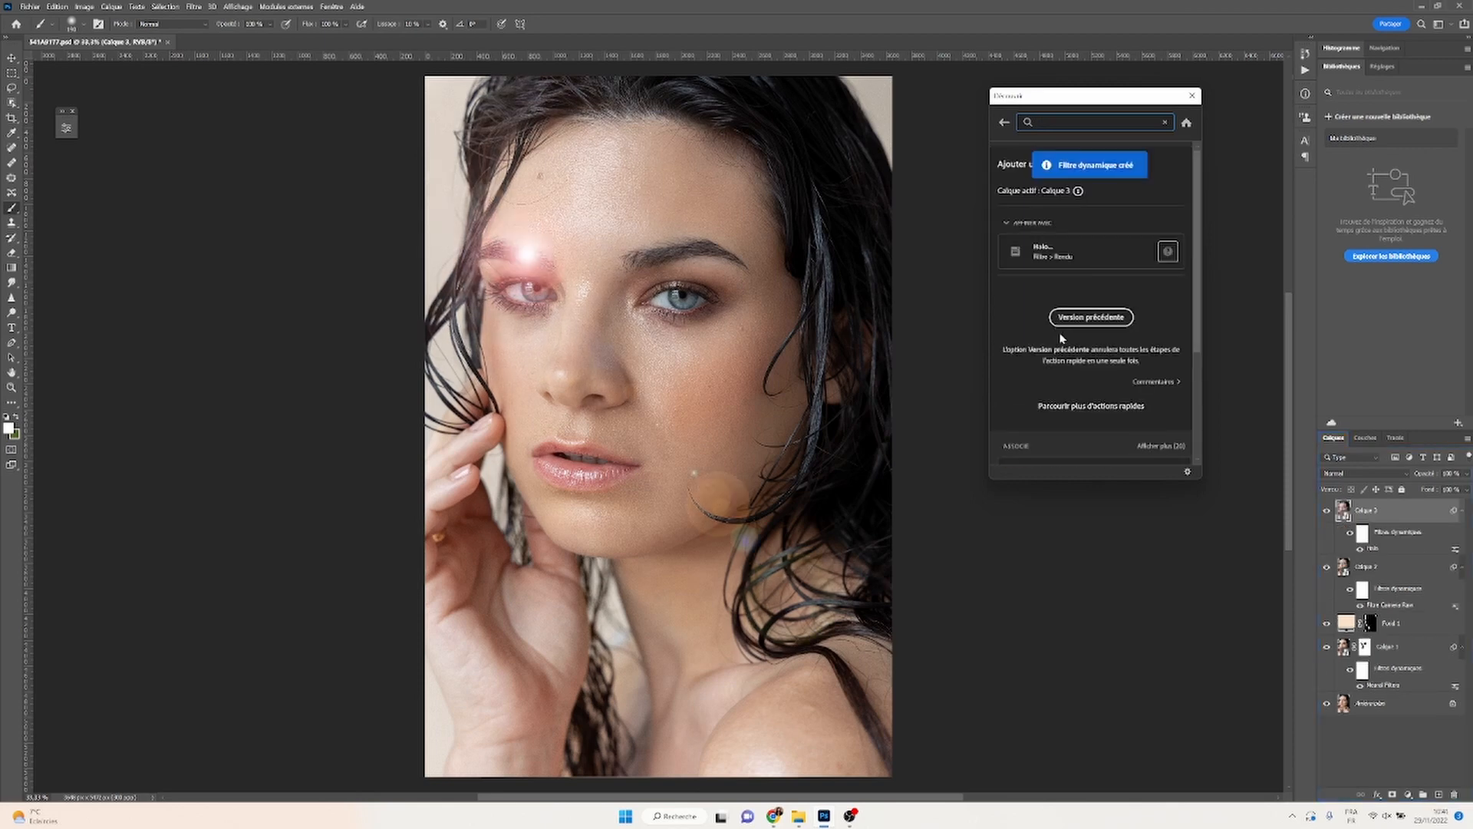
Edit the Halo filter, moving the flare to the photo's upper-left corner and lowering Luminosité to about 85 %.
left_click(1041, 253)
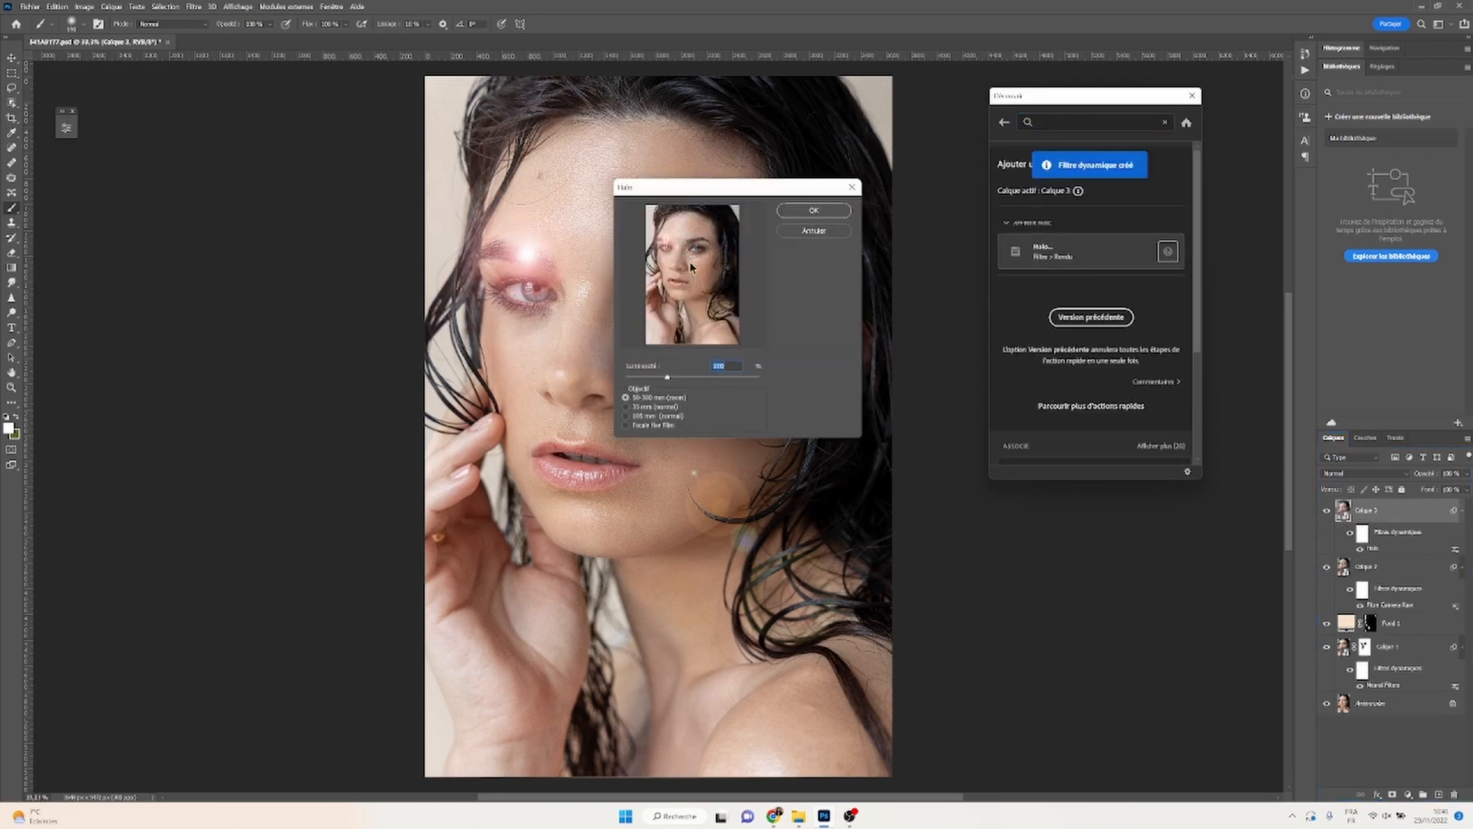
left_click_drag(666, 244, 647, 205)
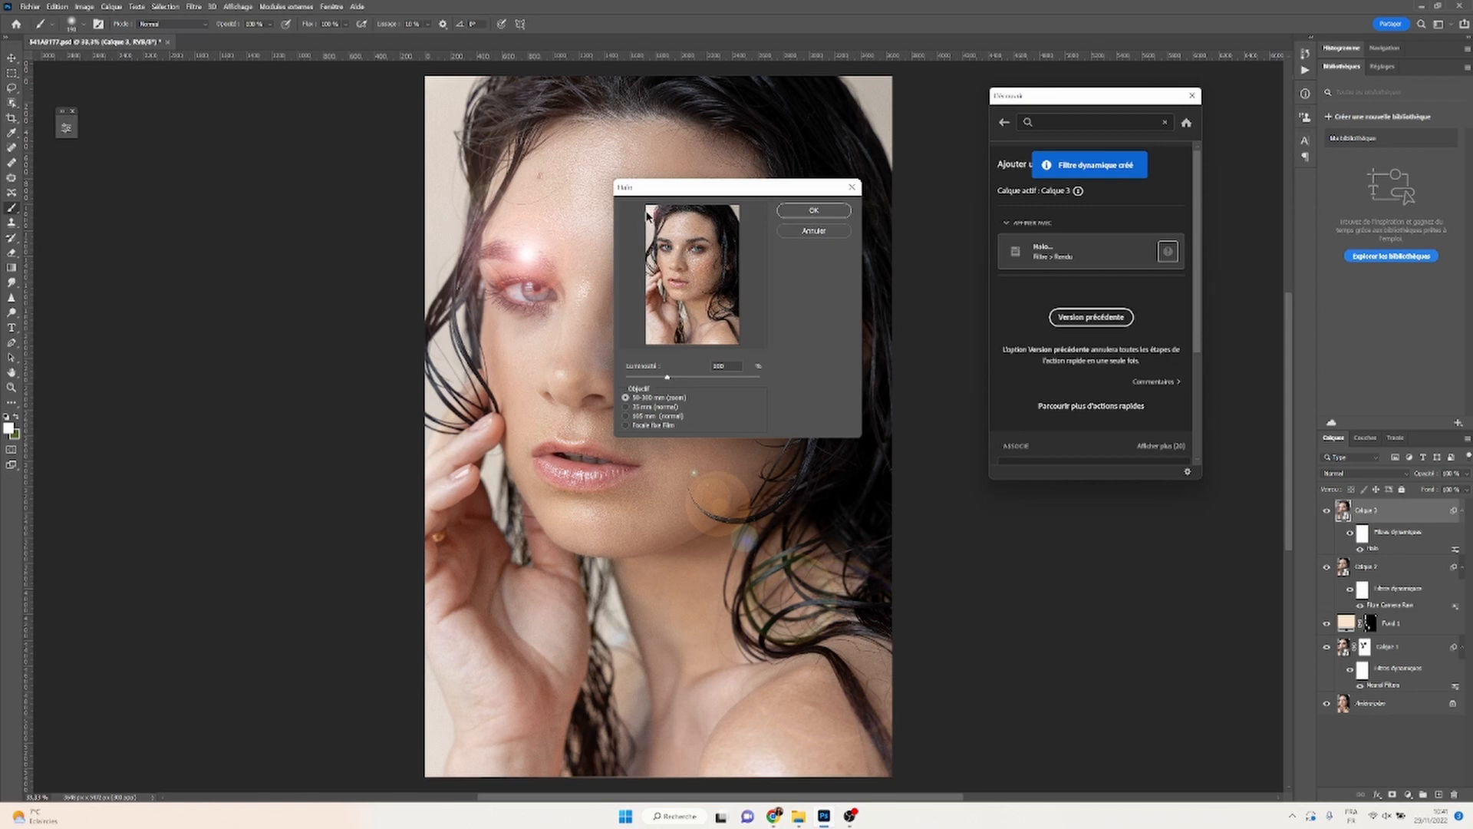
left_click_drag(667, 378, 649, 379)
left_click(649, 214)
mouse_move(650, 379)
left_mouse_down()
mouse_move(720, 381)
mouse_move(660, 379)
left_mouse_up()
left_click(652, 408)
left_click(648, 417)
left_click(653, 408)
mouse_move(665, 379)
left_mouse_down()
mouse_move(694, 380)
mouse_move(660, 377)
left_mouse_up()
left_click(798, 211)
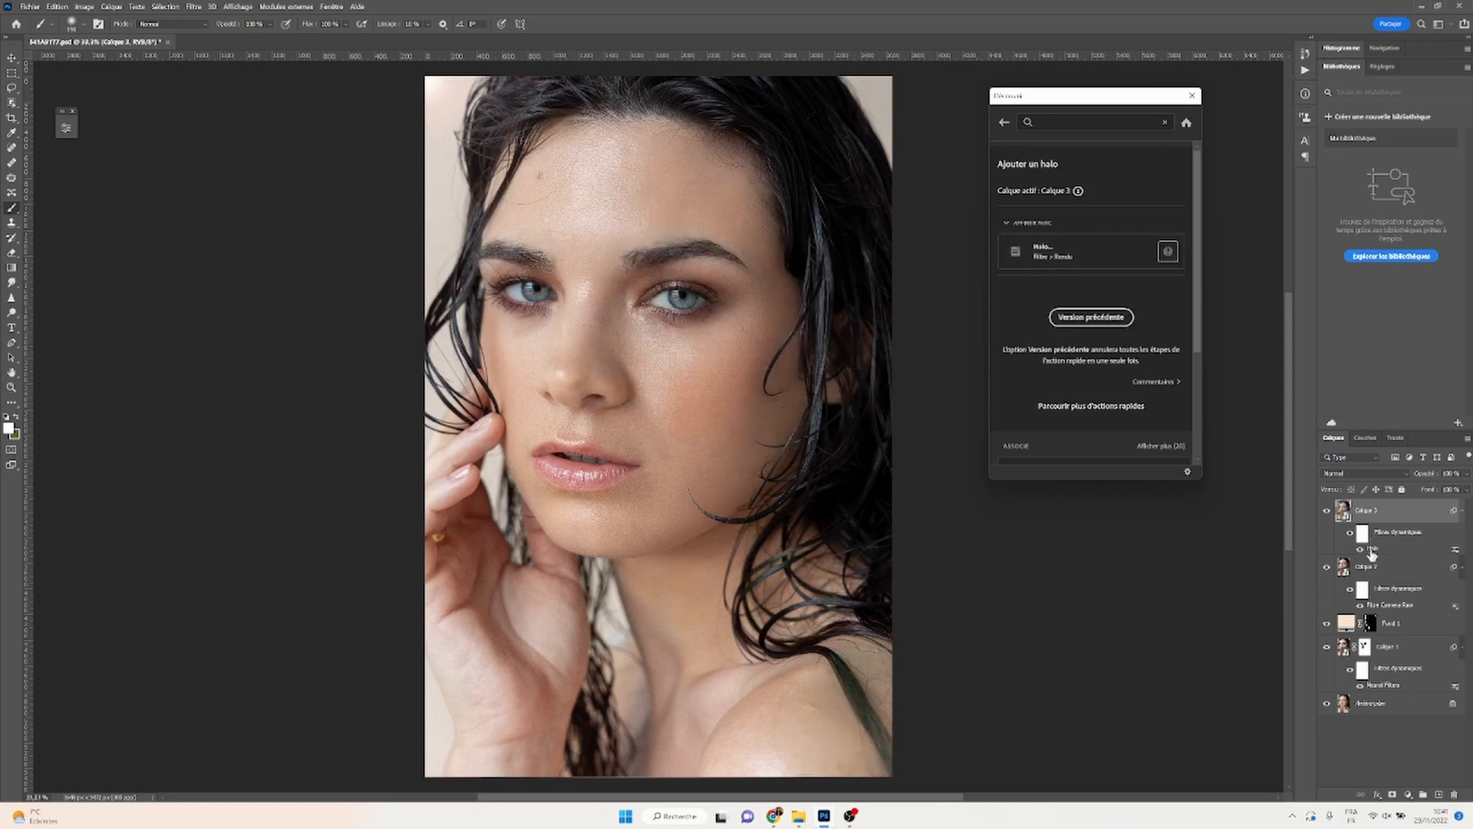
Reopen and reapply the Halo smart filter, and add a layer mask to Calque 3.
double_click(1379, 550)
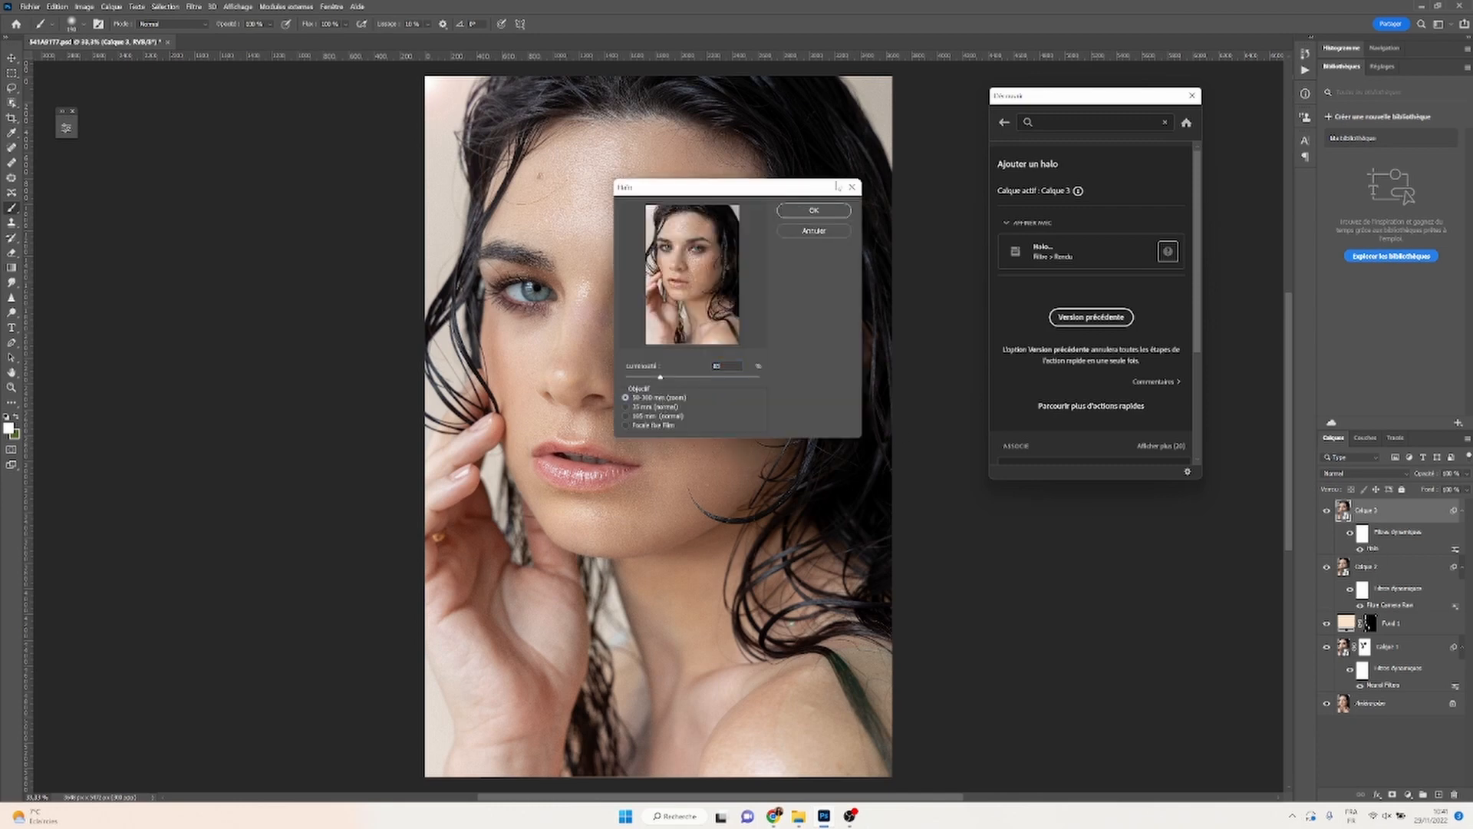
left_click(814, 212)
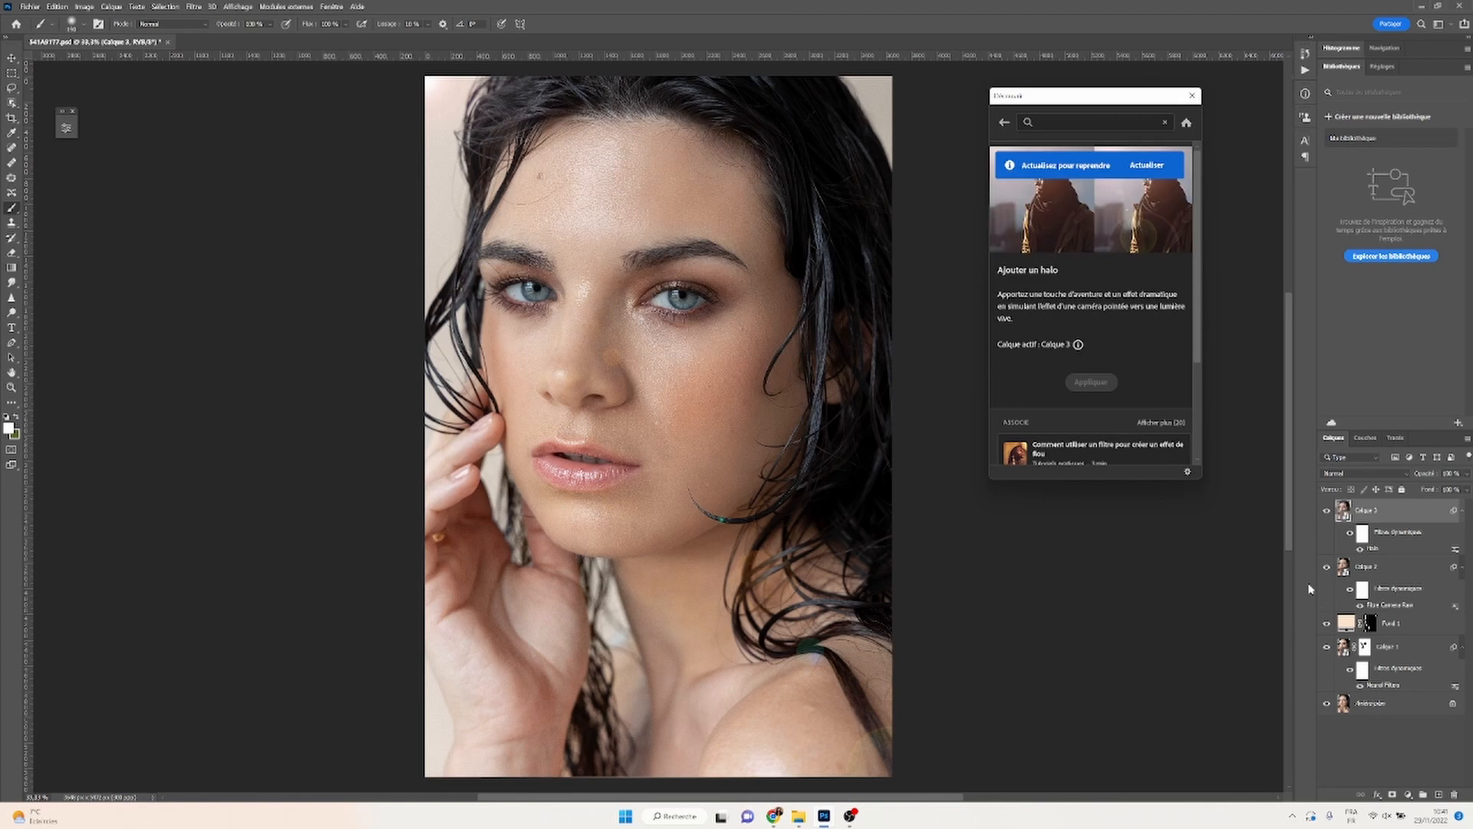
left_click(1393, 795)
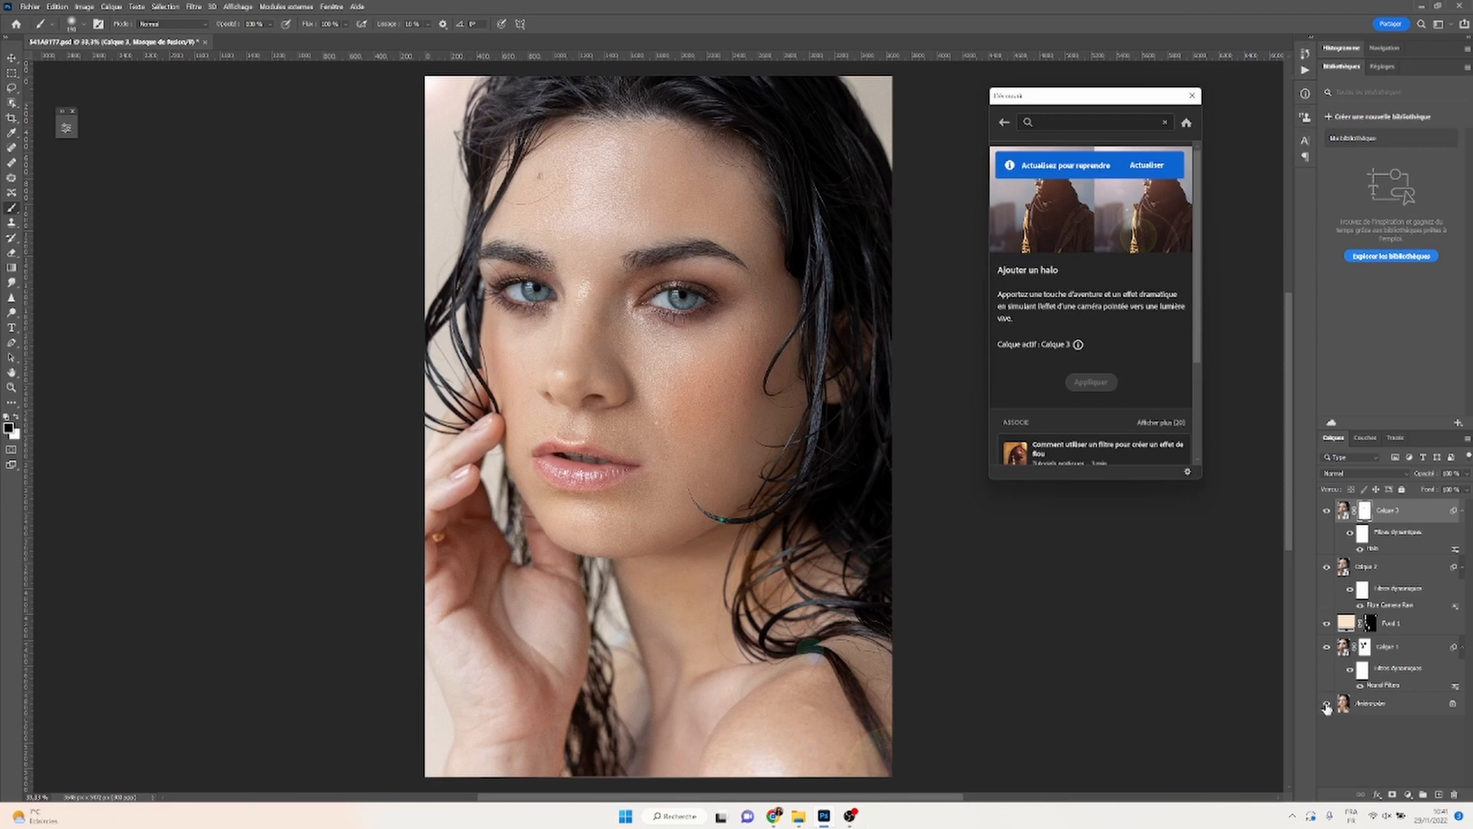
Compare the finished retouch with the original background layer, including at a reduced view size.
left_click(1327, 705, "alt")
left_click(1327, 705, "alt")
left_click(1326, 704, "alt")
left_click(1327, 705, "alt")
key("ctrl+minus")
key("ctrl+minus")
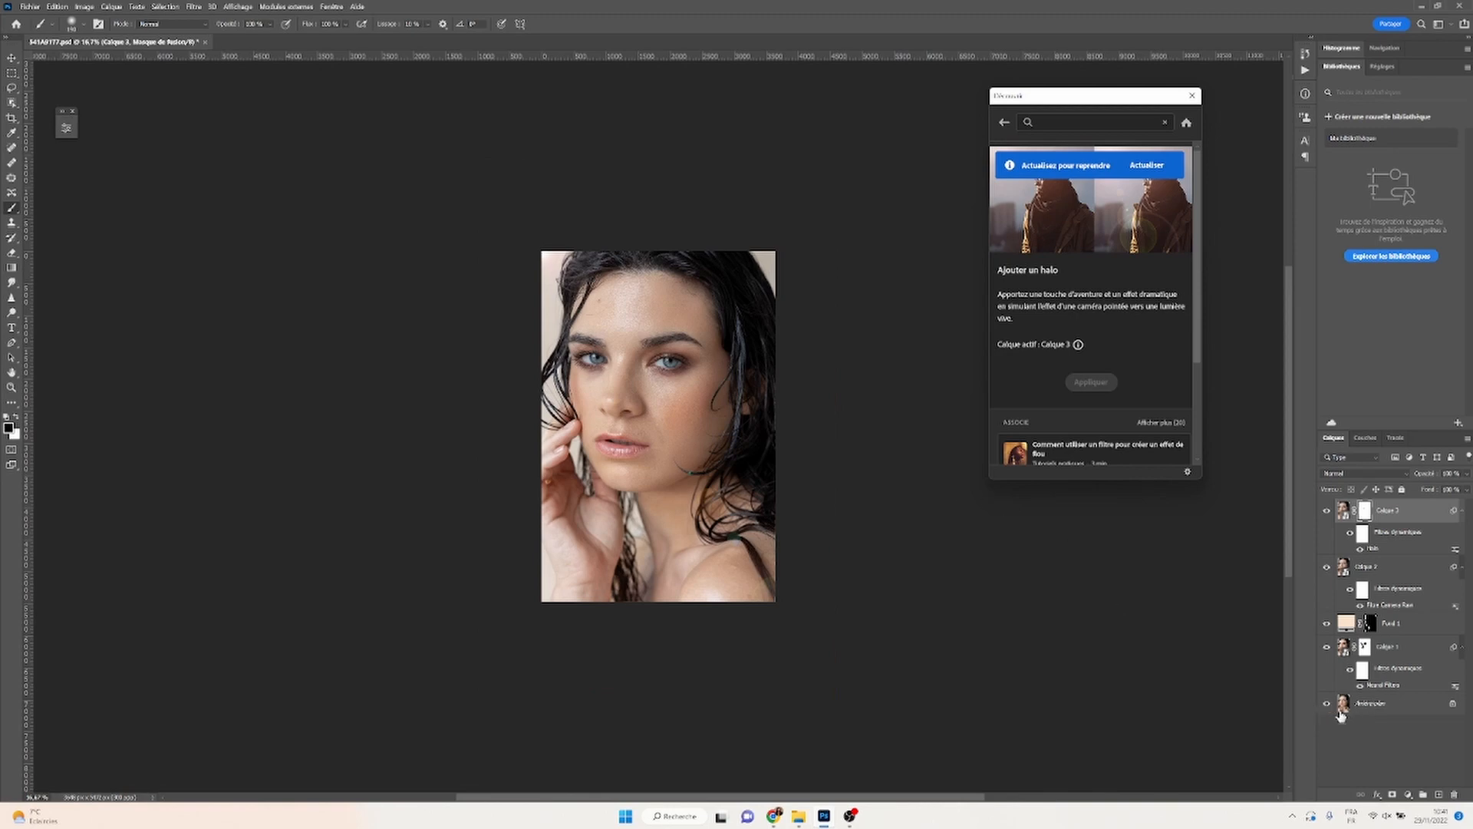
left_click(1328, 704, "alt")
left_click(1329, 705, "alt")
key("ctrl+plus")
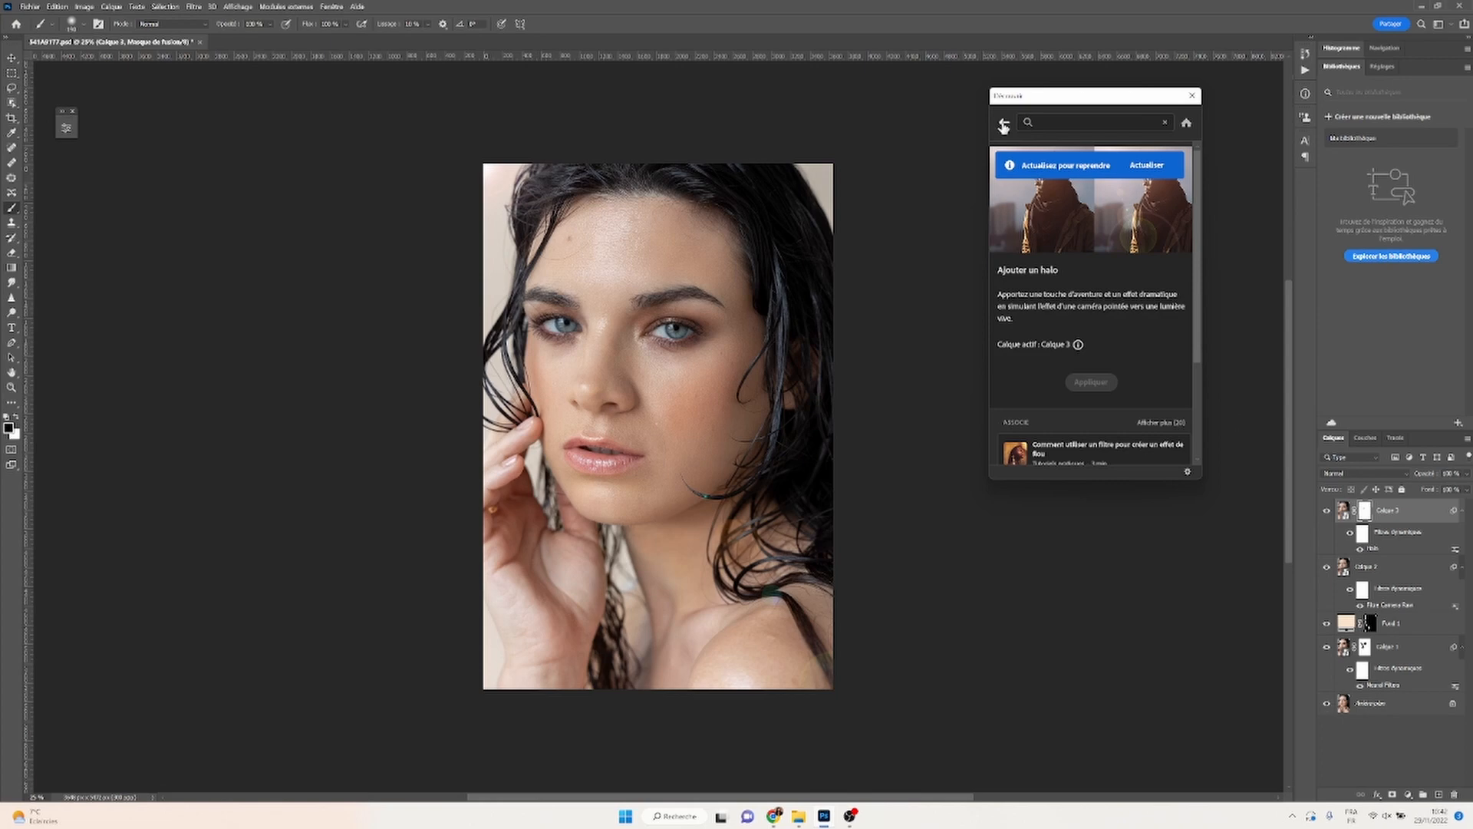
Return to the list of quick actions and browse the available effects.
left_click(1003, 122)
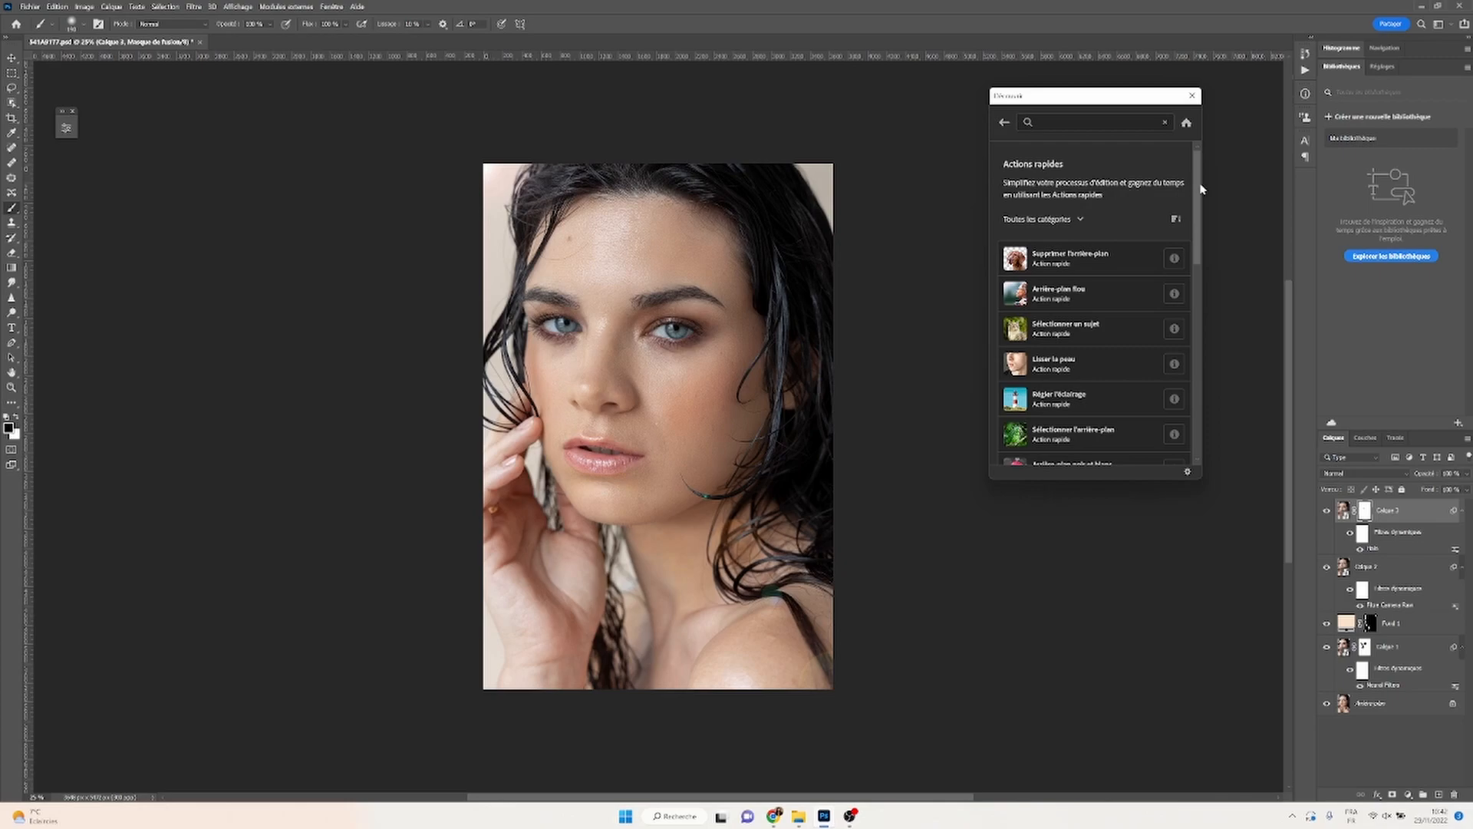
scroll(1201, 188, "down", 2)
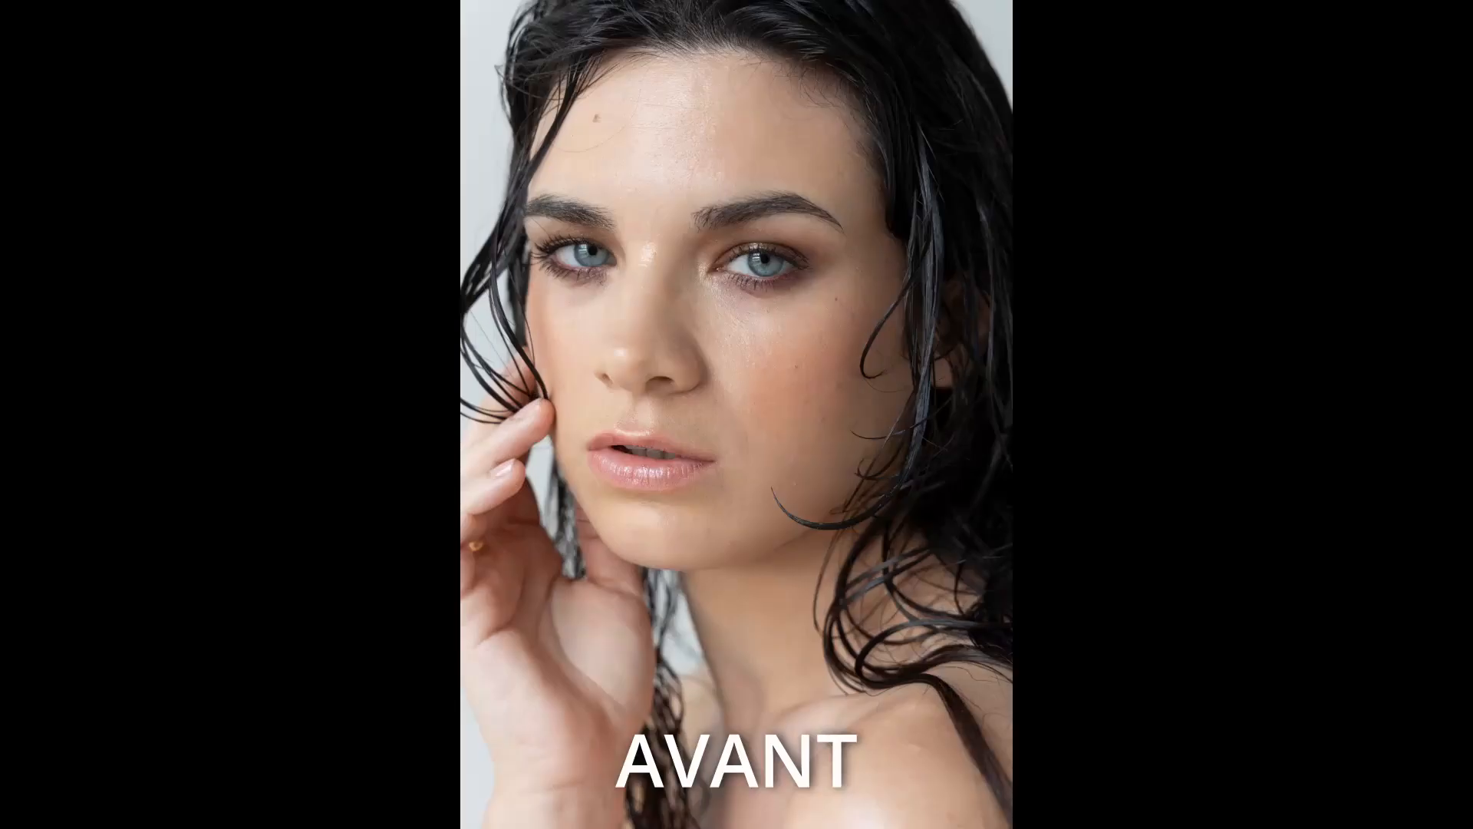